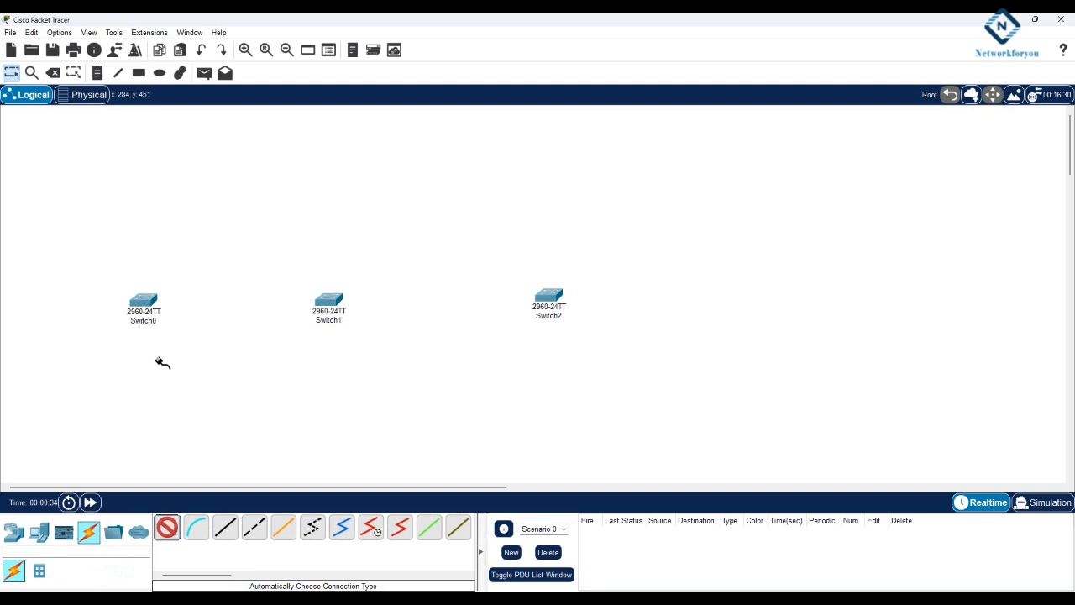
# - Connect Switch0 to Switch1 with three parallel links on ports Fa0/1 to Fa0/3, using the automatically chosen connection type
pyautogui.click(314, 301)
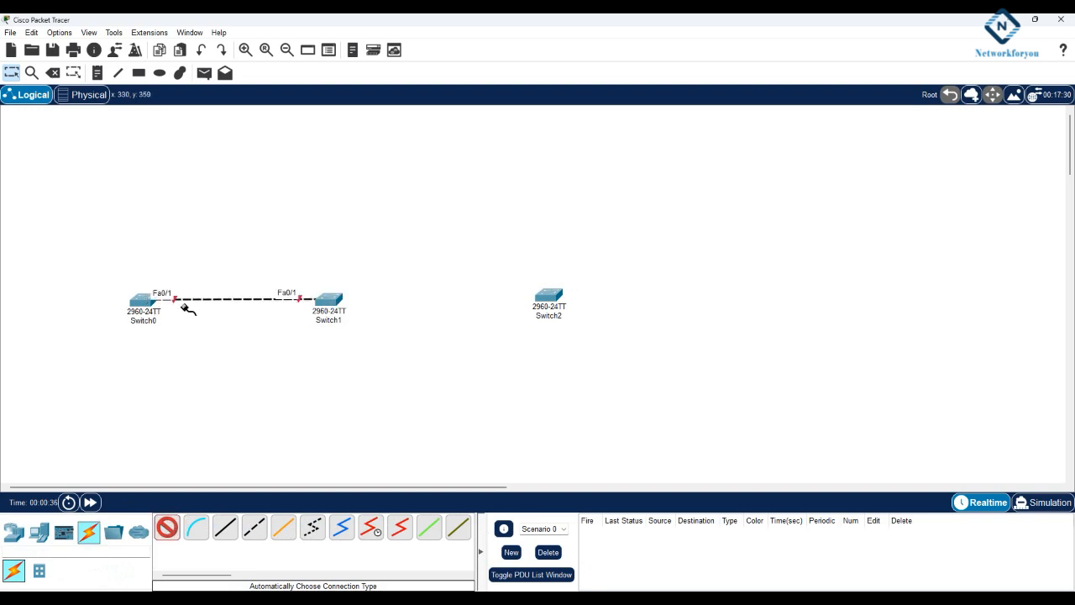
pyautogui.click(323, 306)
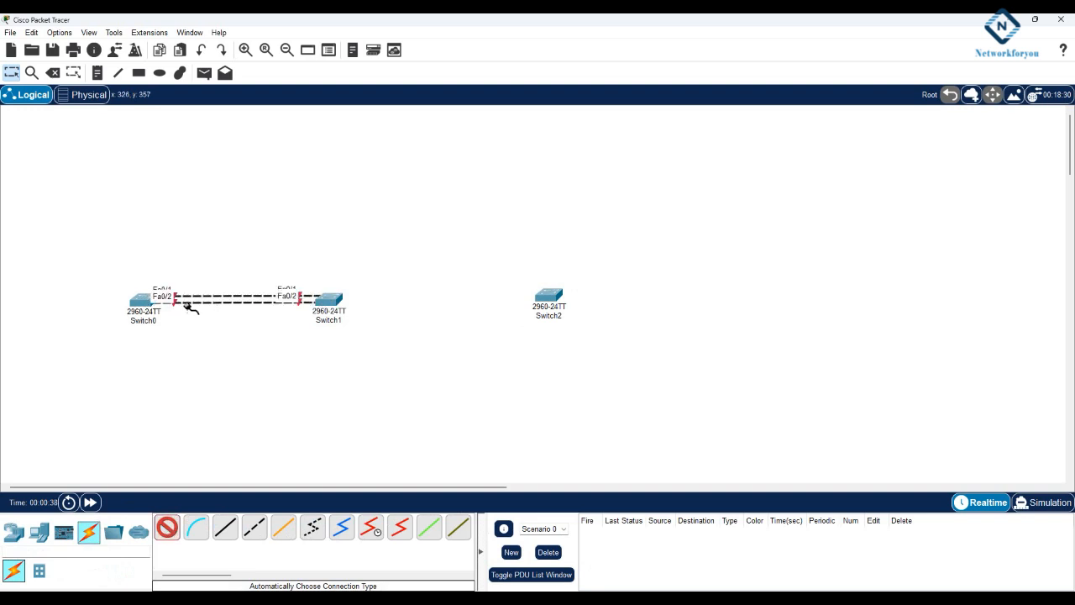
pyautogui.click(336, 306)
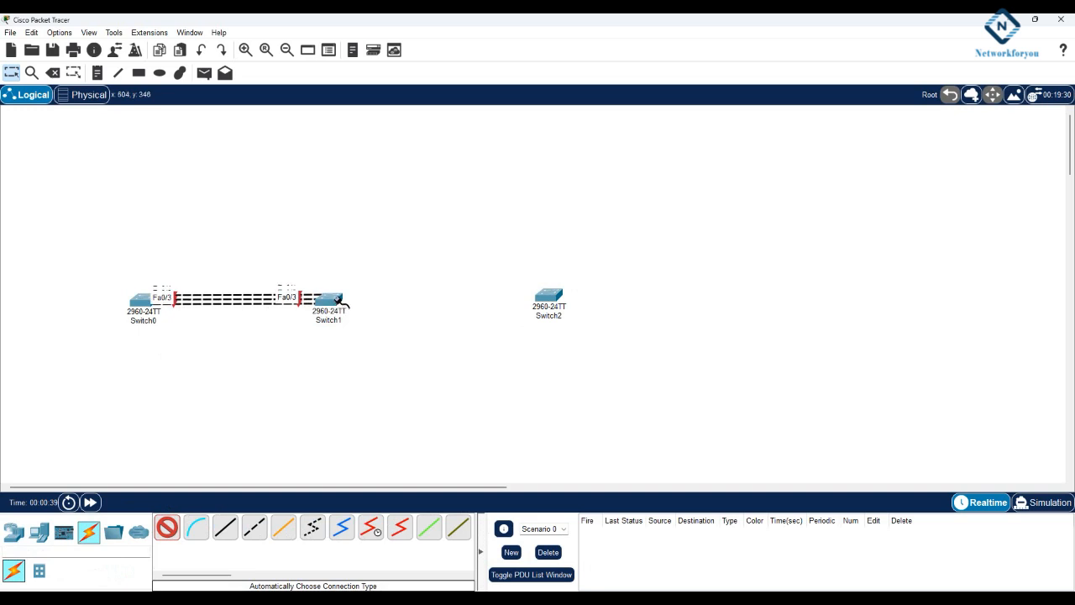
# - Connect Switch1 ports Fa0/4 to Fa0/6 to Switch2 ports Fa0/1 to Fa0/3 with three parallel links, and finish cabling
pyautogui.click(334, 305)
pyautogui.click(547, 295)
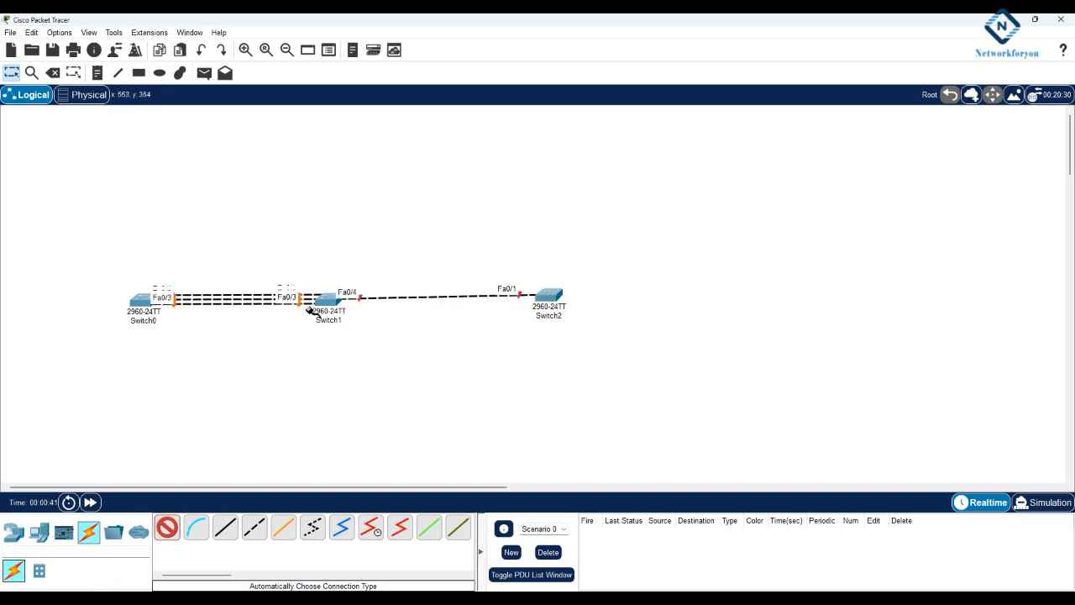
pyautogui.click(336, 306)
pyautogui.click(546, 301)
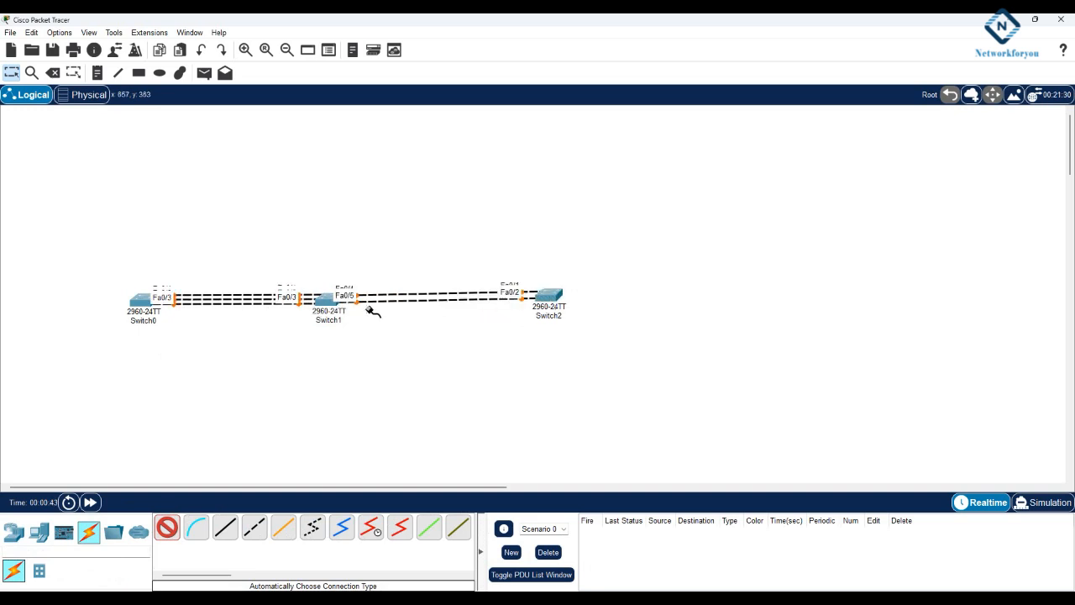
pyautogui.click(335, 306)
pyautogui.click(546, 299)
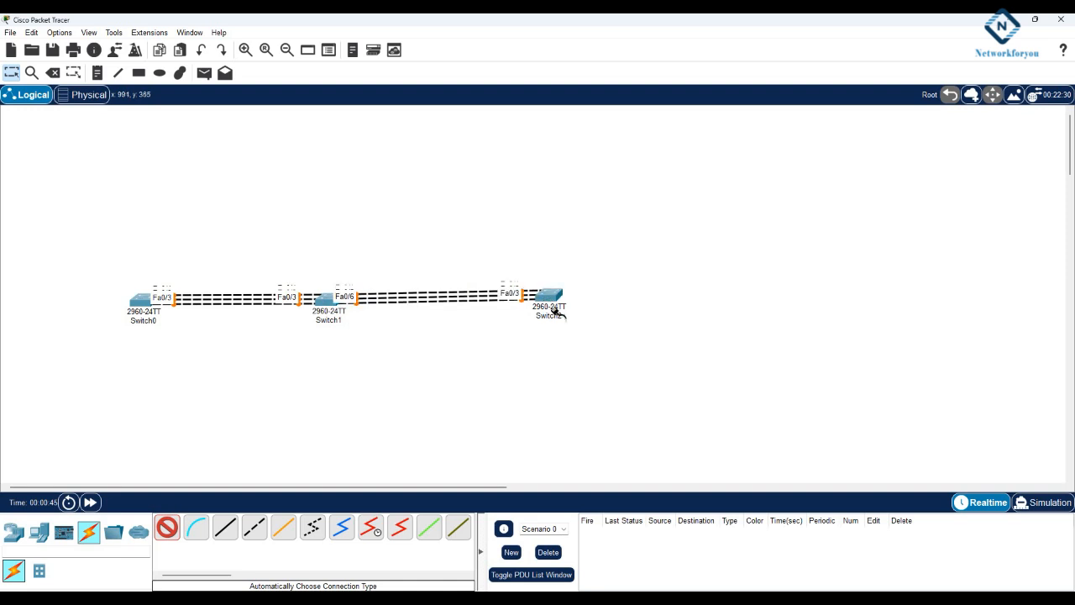
pyautogui.press('Escape')
# - Open Switch0's command line interface, widen its window and move it clear of the topology
pyautogui.moveTo(146, 310); pyautogui.dragTo(138, 312)
pyautogui.click(138, 312)
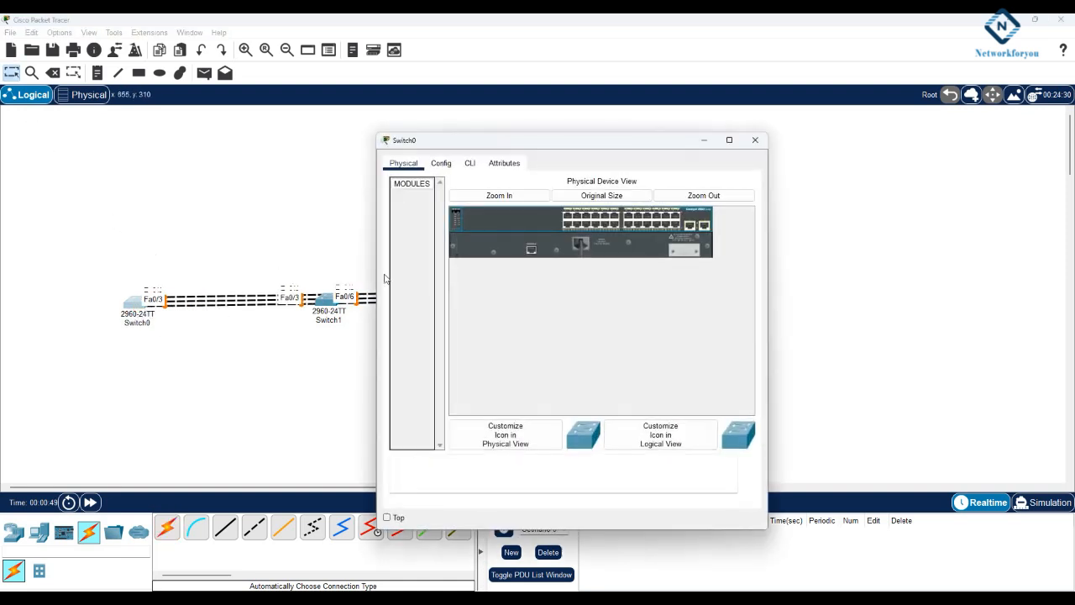
pyautogui.click(470, 163)
pyautogui.moveTo(771, 247); pyautogui.dragTo(971, 247)
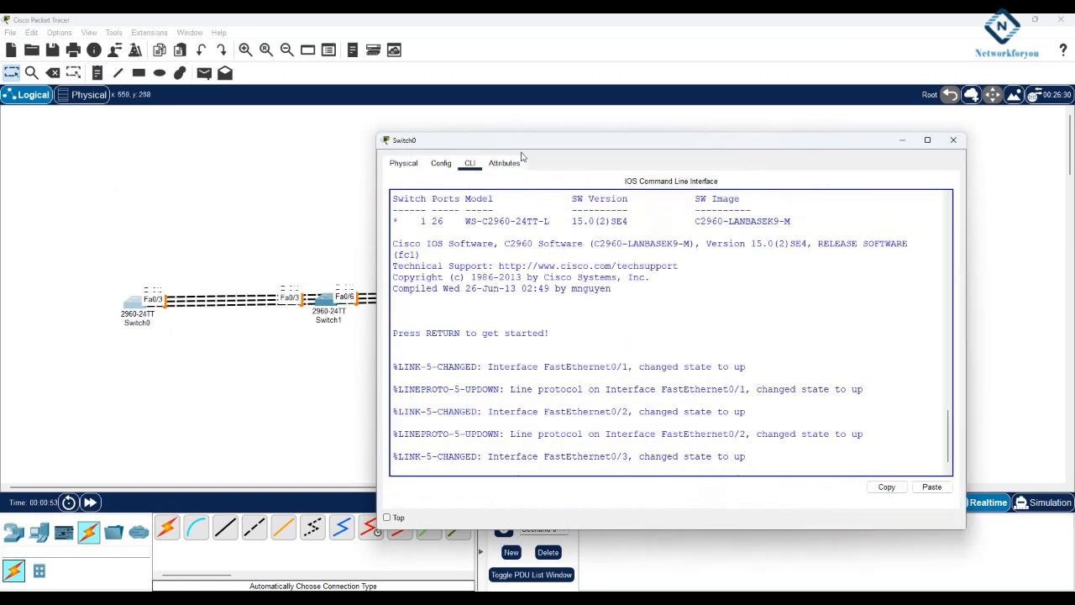
pyautogui.moveTo(518, 139); pyautogui.dragTo(617, 140)
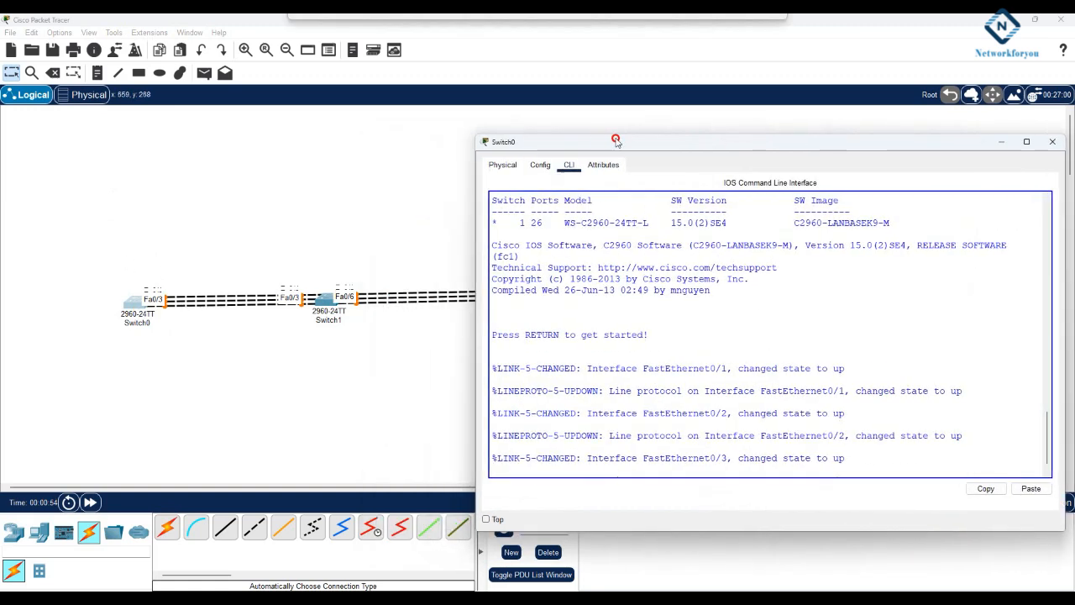
# - Rename the switches SW1, SW2 and SW3 from left to right, and move the whole topology to the workspace's upper-left area
pyautogui.click(147, 323)
pyautogui.write('SW1')
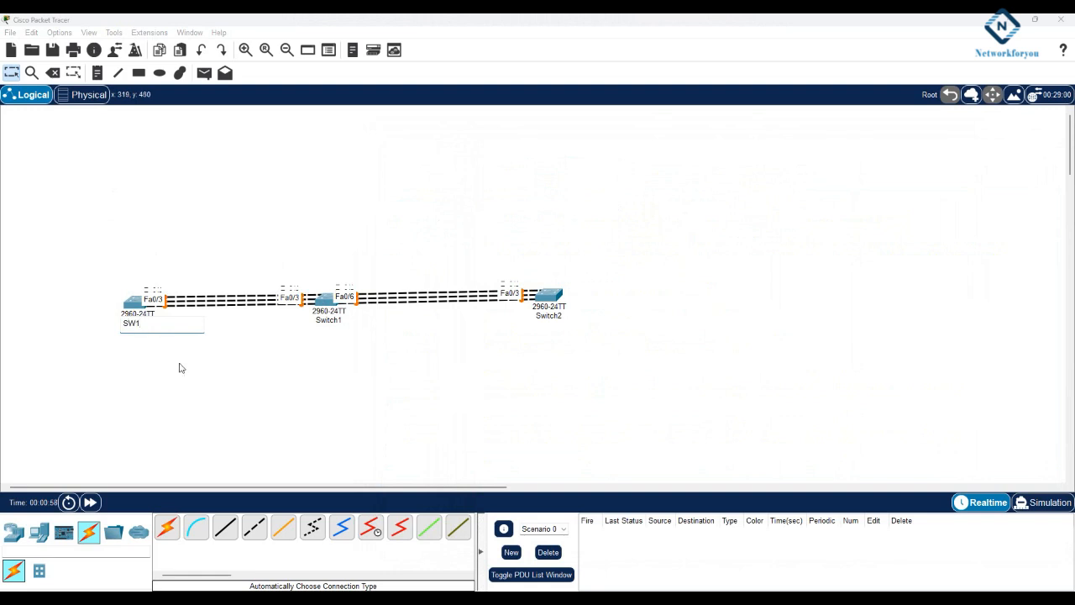
pyautogui.press('Return')
pyautogui.click(340, 326)
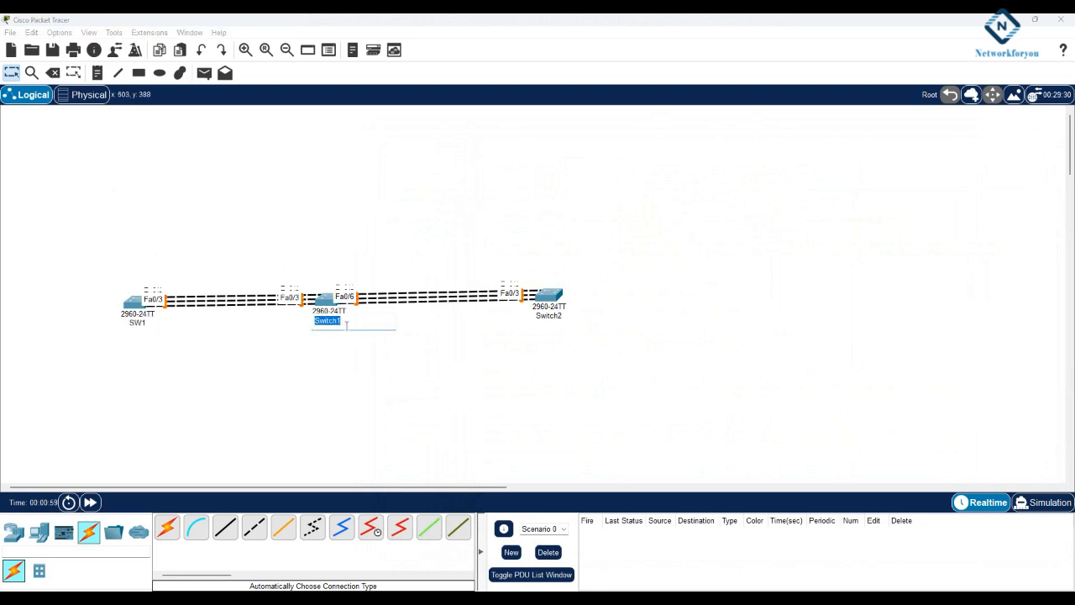
pyautogui.write('SW2')
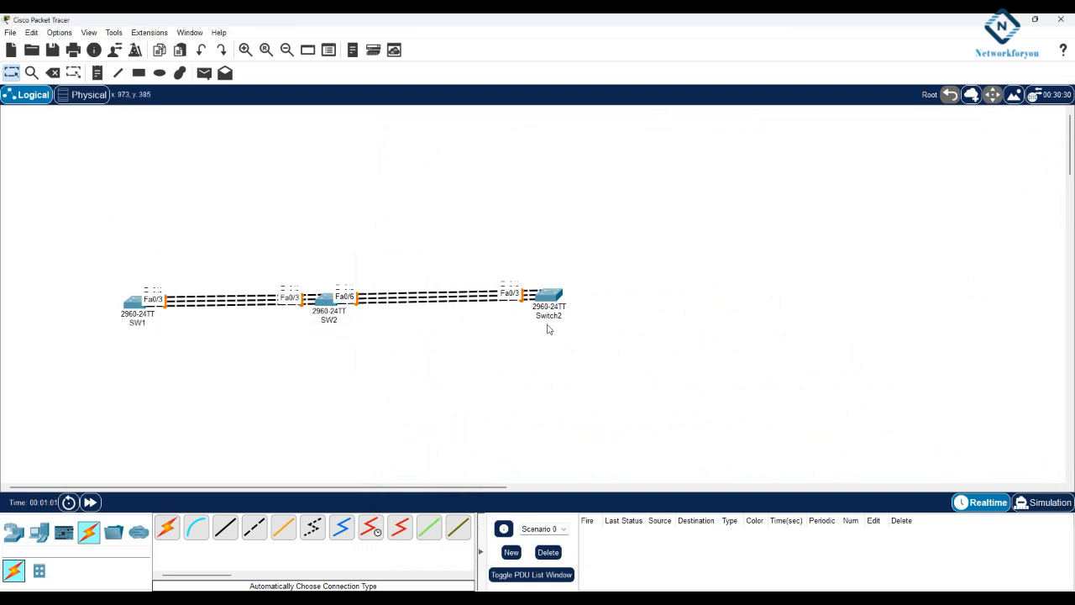
pyautogui.click(547, 317)
pyautogui.write('SW3')
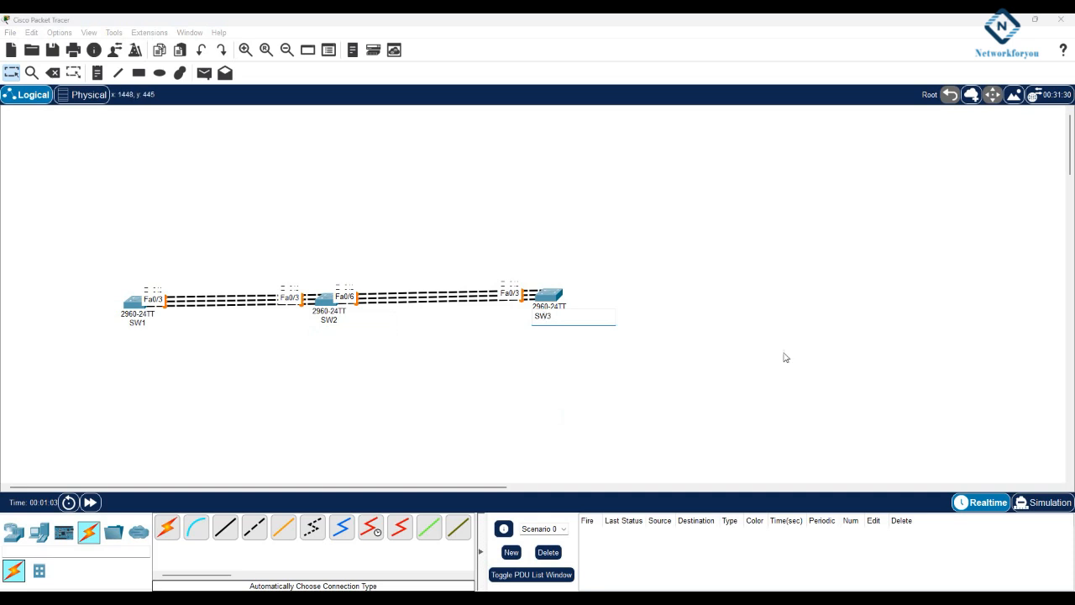
pyautogui.press('Return')
pyautogui.moveTo(81, 249); pyautogui.dragTo(593, 359)
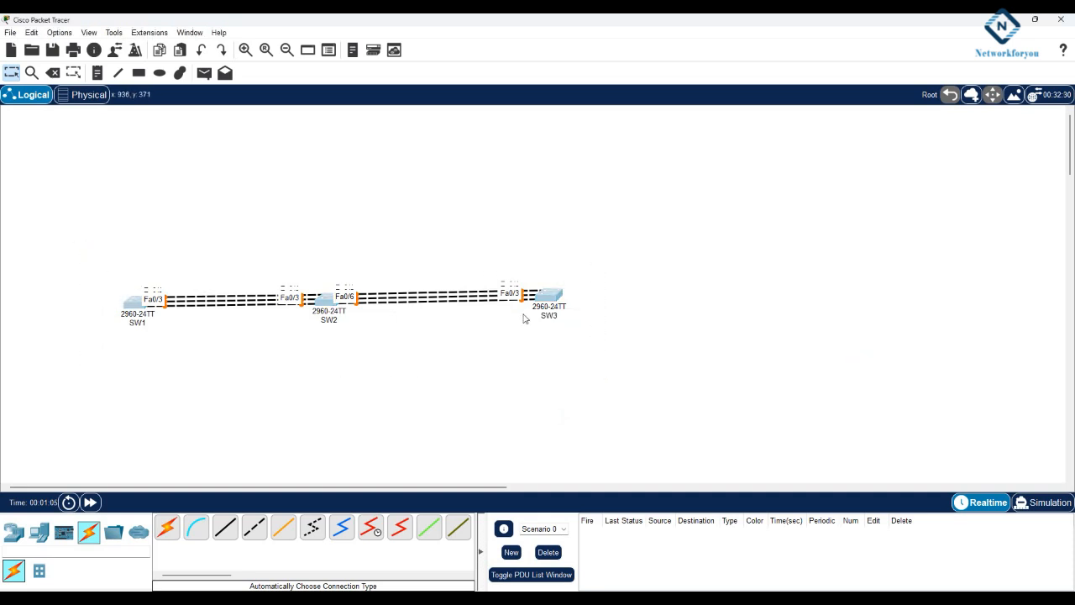
pyautogui.moveTo(546, 304); pyautogui.dragTo(443, 171)
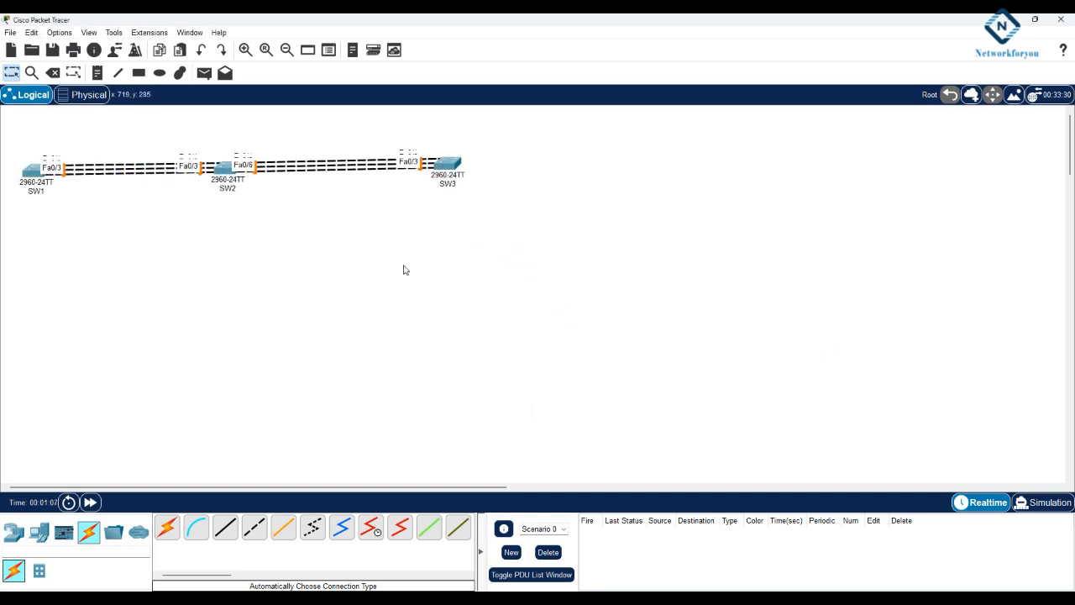
# - Open SW1's command line, enable privileged mode and enter global configuration mode
pyautogui.click(30, 172)
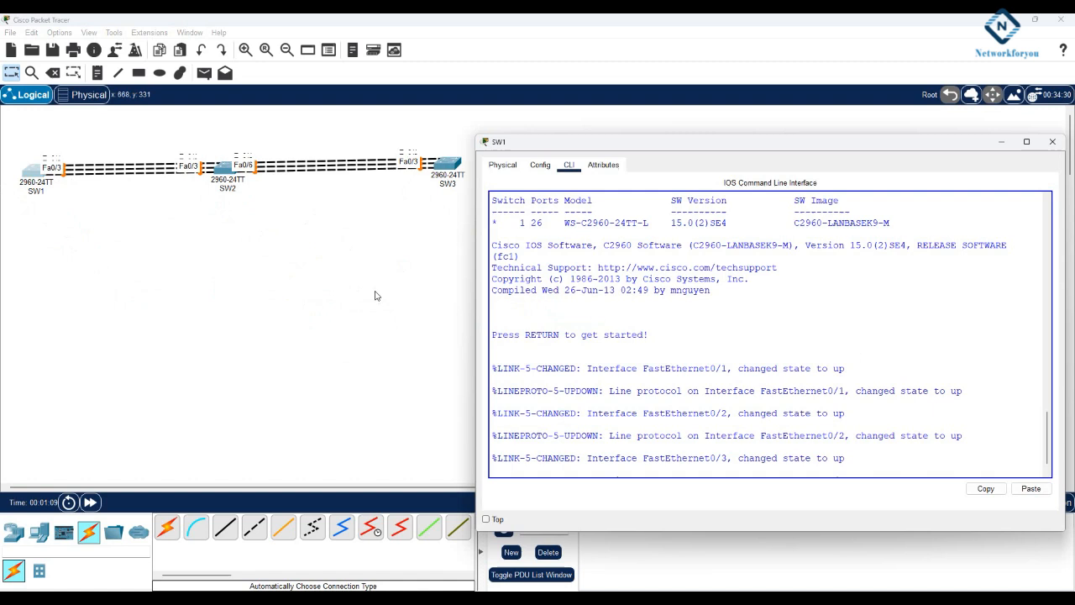
pyautogui.click(697, 309)
pyautogui.press('Return')
pyautogui.press('Return')
pyautogui.press('Return')
pyautogui.write('en')
pyautogui.press('Return')
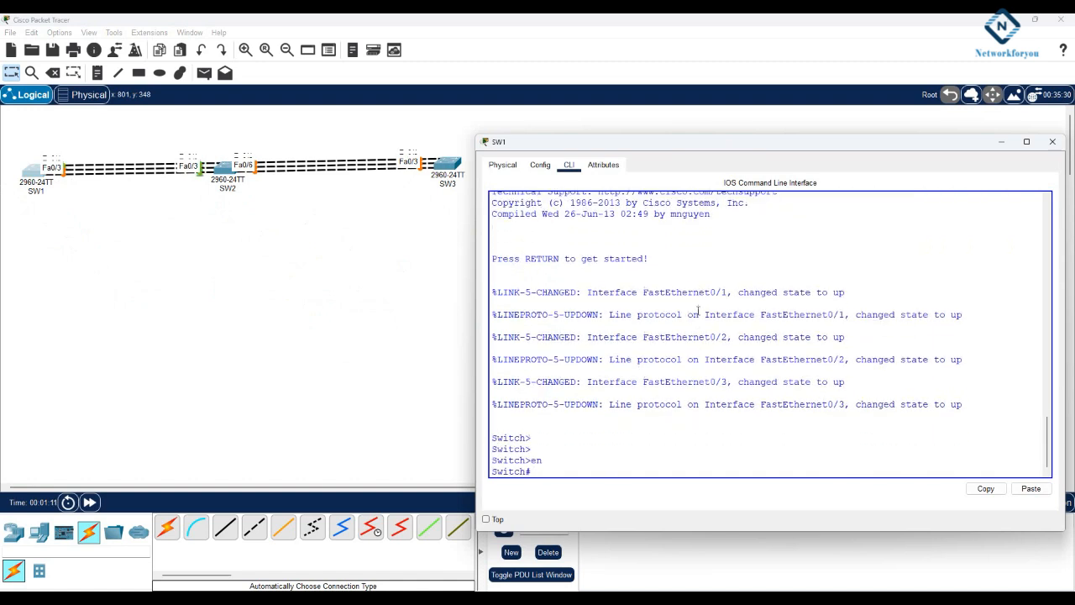
pyautogui.write('config t')
pyautogui.press('Return')
# - Set the switch's hostname to SW1
pyautogui.write('host')
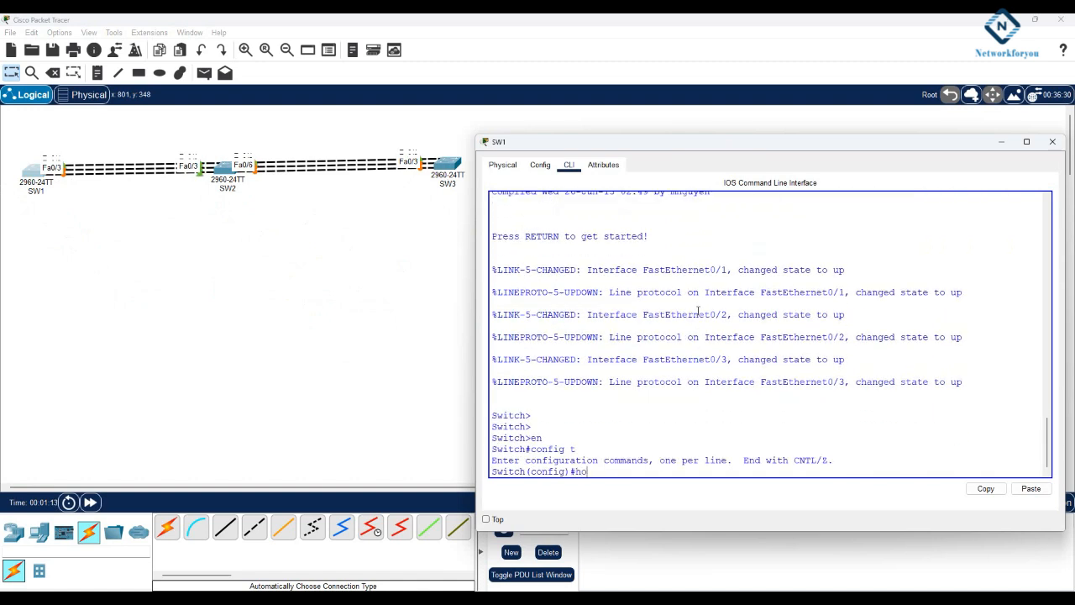
pyautogui.press('Tab')
pyautogui.write('SW1')
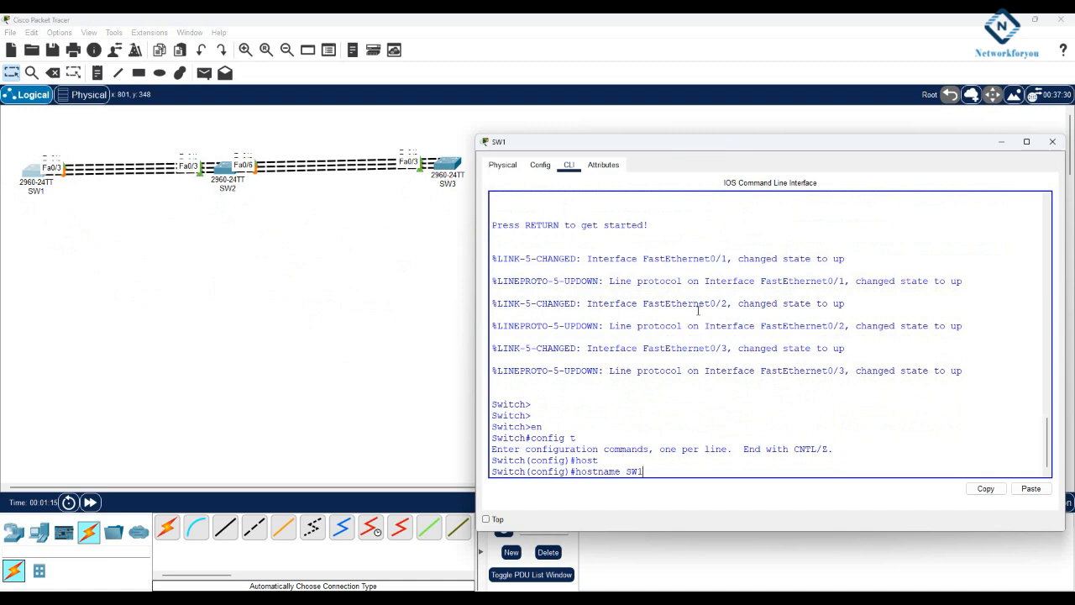
pyautogui.press('Return')
pyautogui.press('Return')
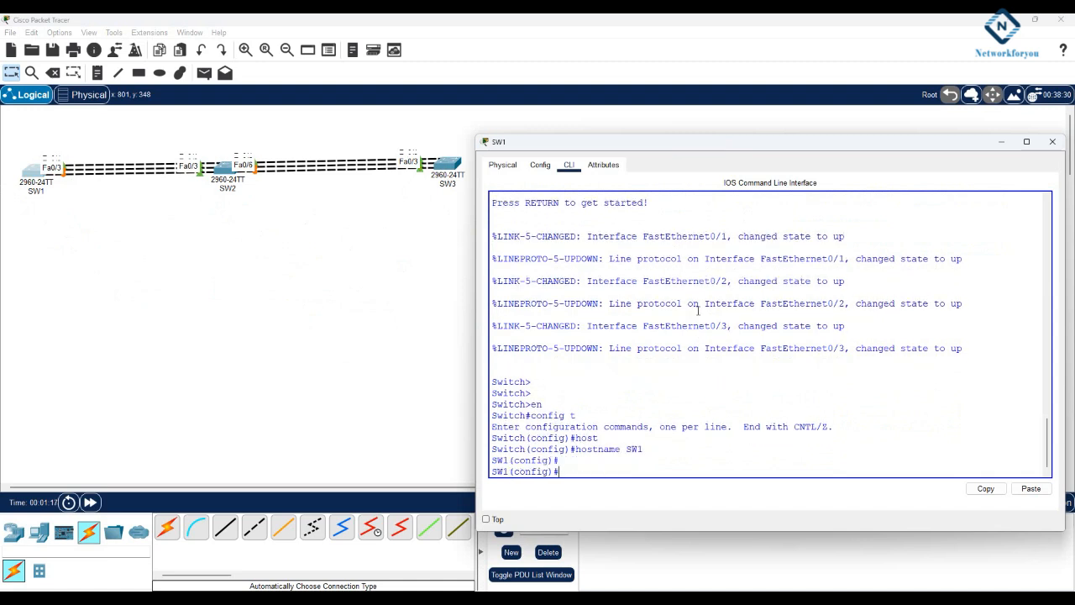
# - Select the interface range f0/1-3 on SW1 and set its switchport mode to trunk
pyautogui.write('int r')
pyautogui.press('Tab')
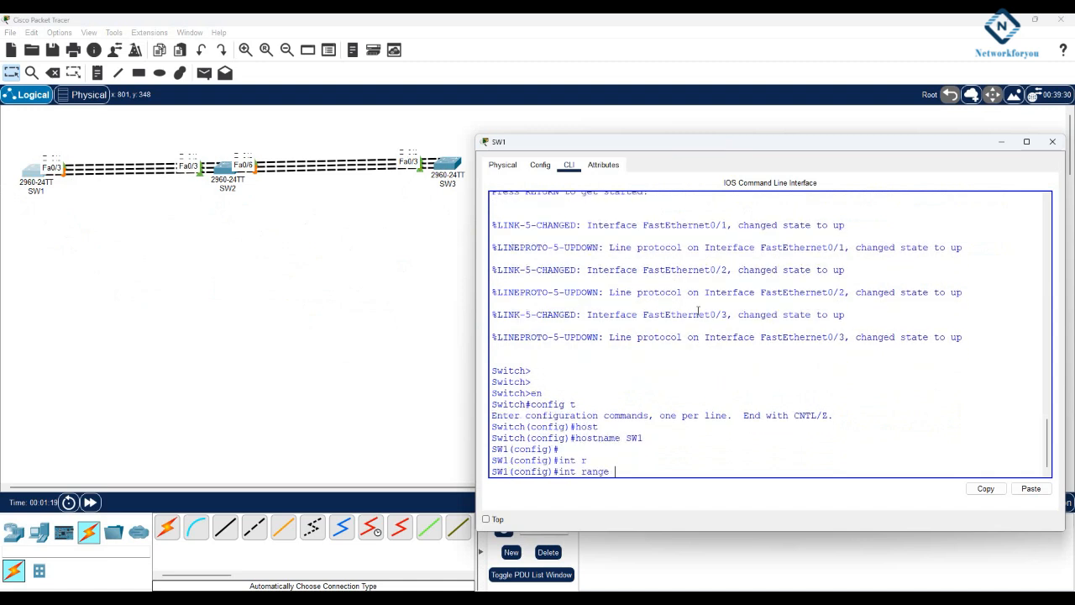
pyautogui.write('f0/1-3')
pyautogui.press('Return')
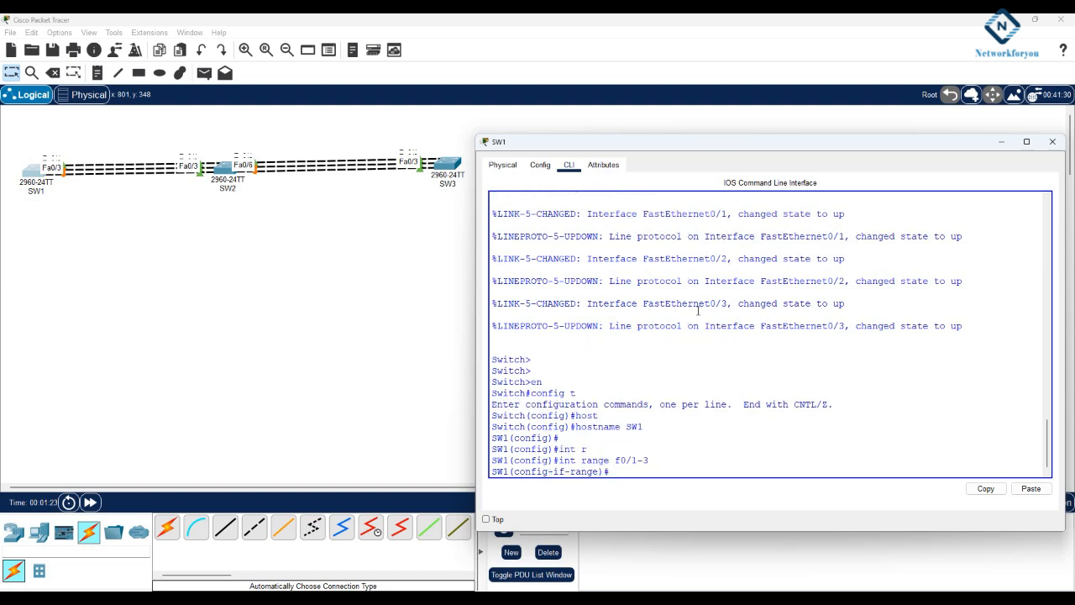
pyautogui.write('s')
pyautogui.press('BackSpace')
pyautogui.write('sw')
pyautogui.press('Tab')
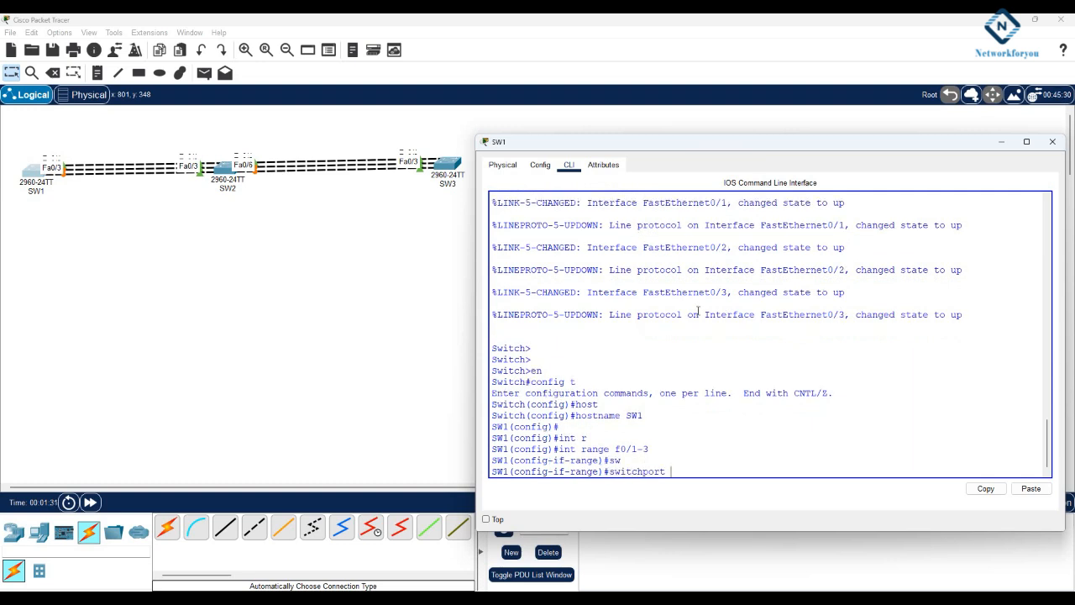
pyautogui.write('mo')
pyautogui.press('Tab')
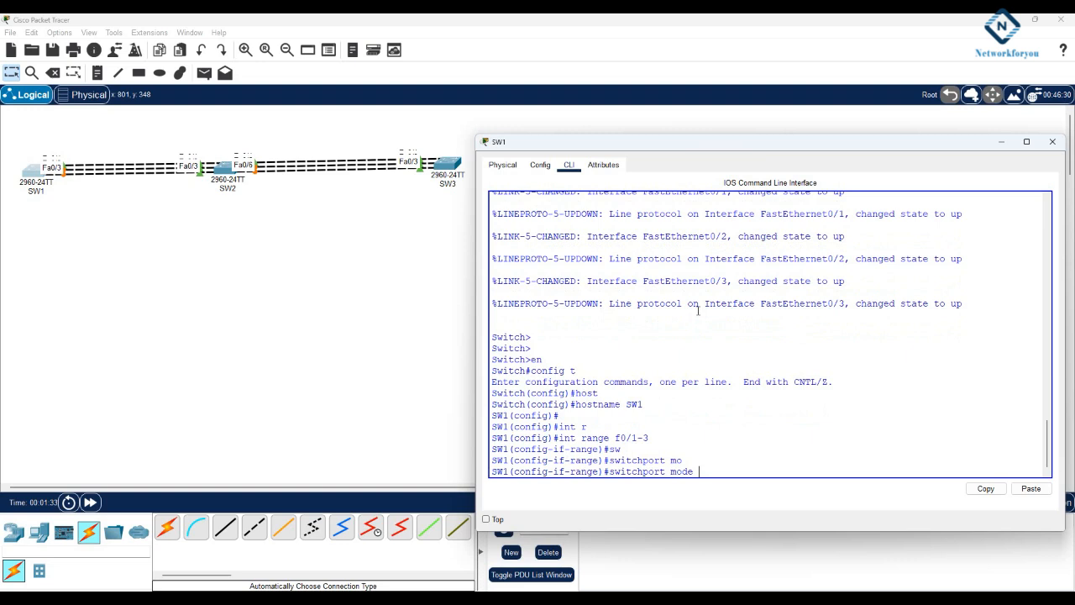
pyautogui.write('tr')
pyautogui.press('Tab')
pyautogui.press('Return')
pyautogui.press('Return')
pyautogui.press('Return')
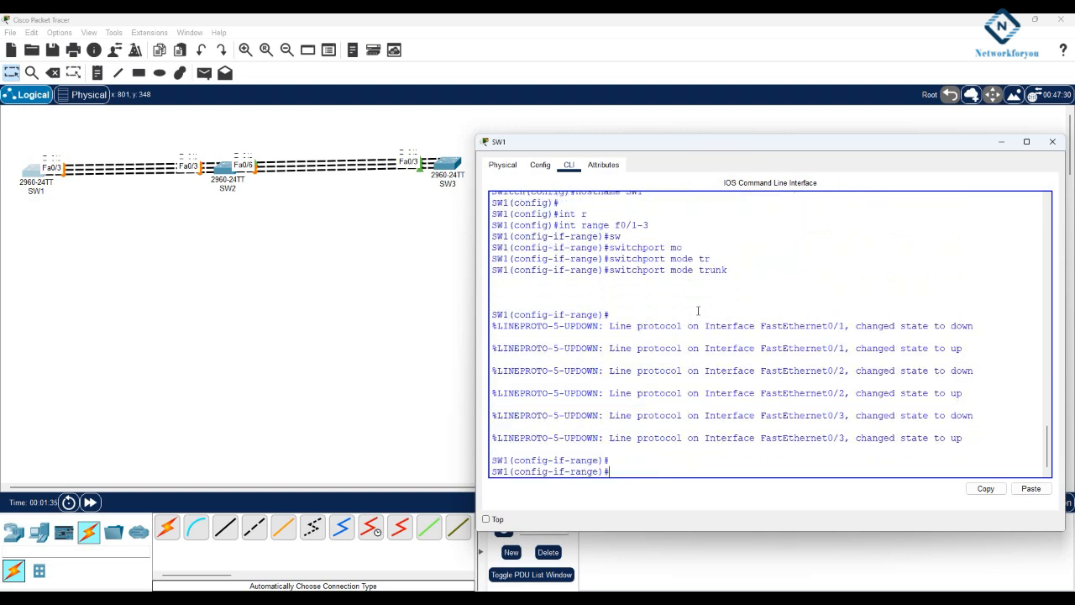
# - Check the allowed channel group numbers and assign SW1's interface range f0/1-3 to channel group 1 in active mode
pyautogui.write('channel-gr')
pyautogui.press('Tab')
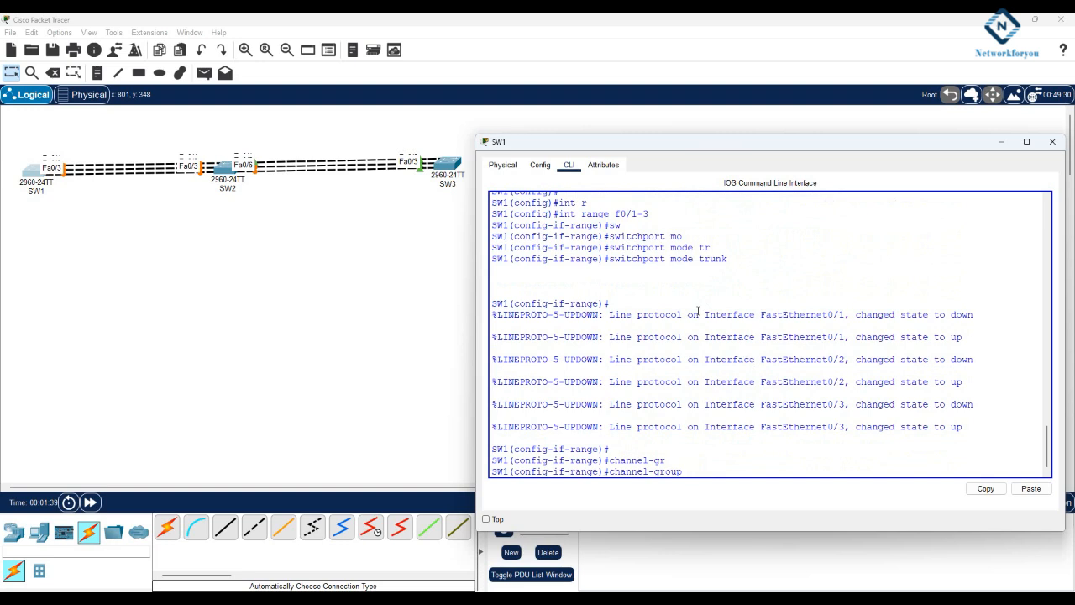
pyautogui.write('?')
pyautogui.write('1 mo')
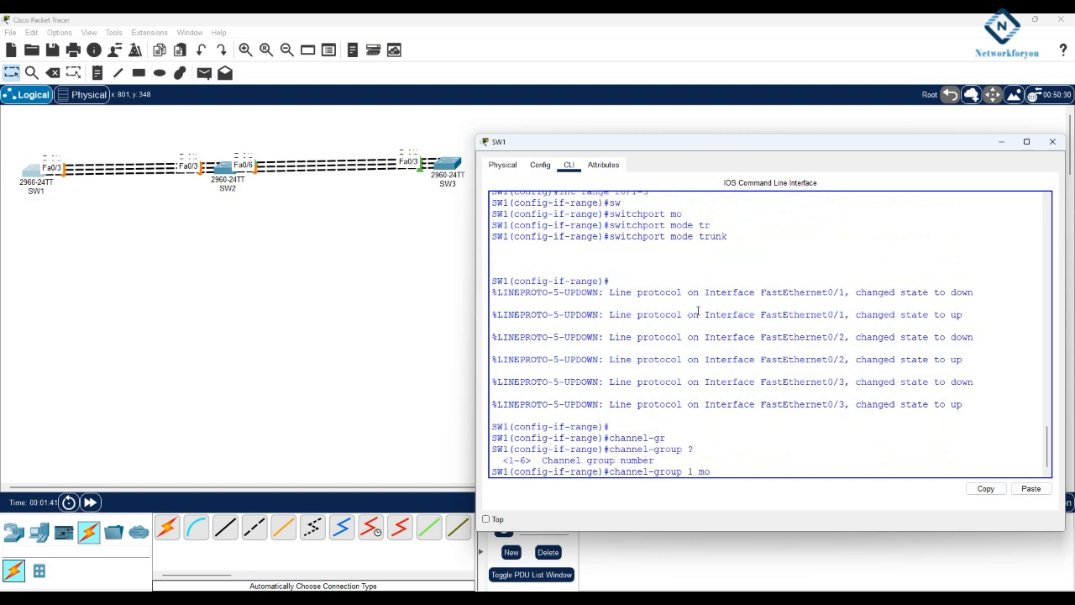
pyautogui.press('Tab')
pyautogui.write('ac')
pyautogui.press('Tab')
pyautogui.press('Return')
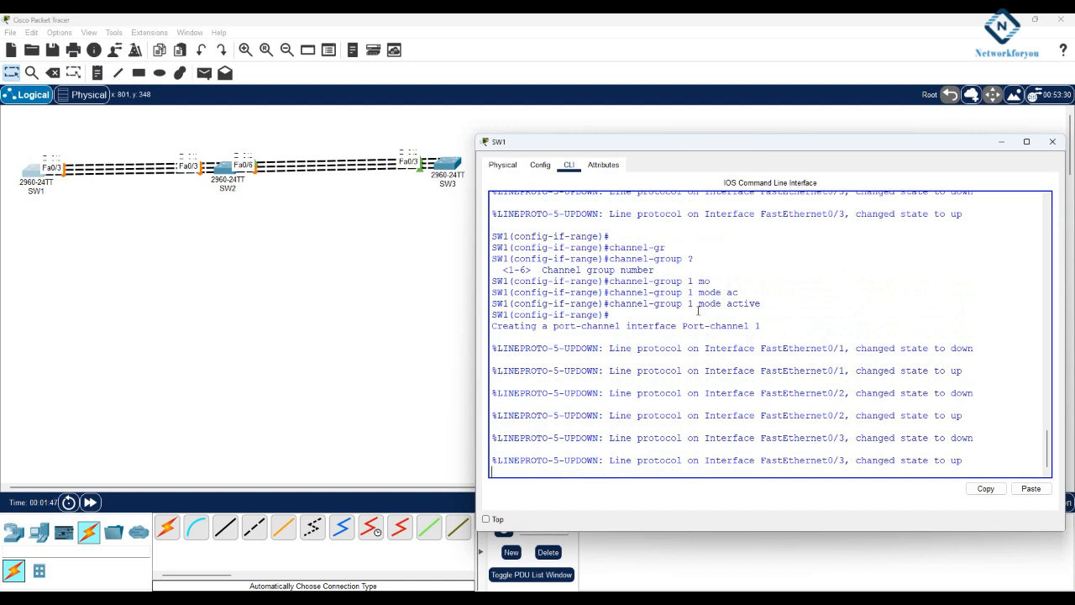
# - Exit interface range and global configuration modes on SW1 to return to privileged EXEC mode
pyautogui.write('exit')
pyautogui.press('Return')
pyautogui.press('Return')
pyautogui.press('Return')
pyautogui.write('ex')
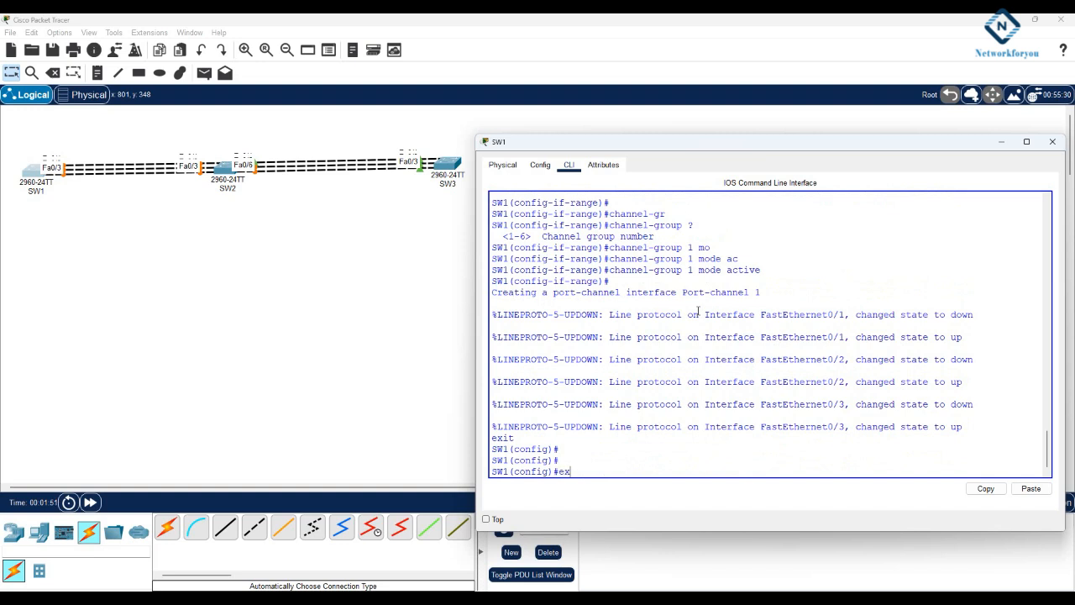
pyautogui.write('it')
pyautogui.press('Return')
pyautogui.press('Return')
pyautogui.press('Return')
# - Show the EtherChannel summary on SW1
pyautogui.write('sh')
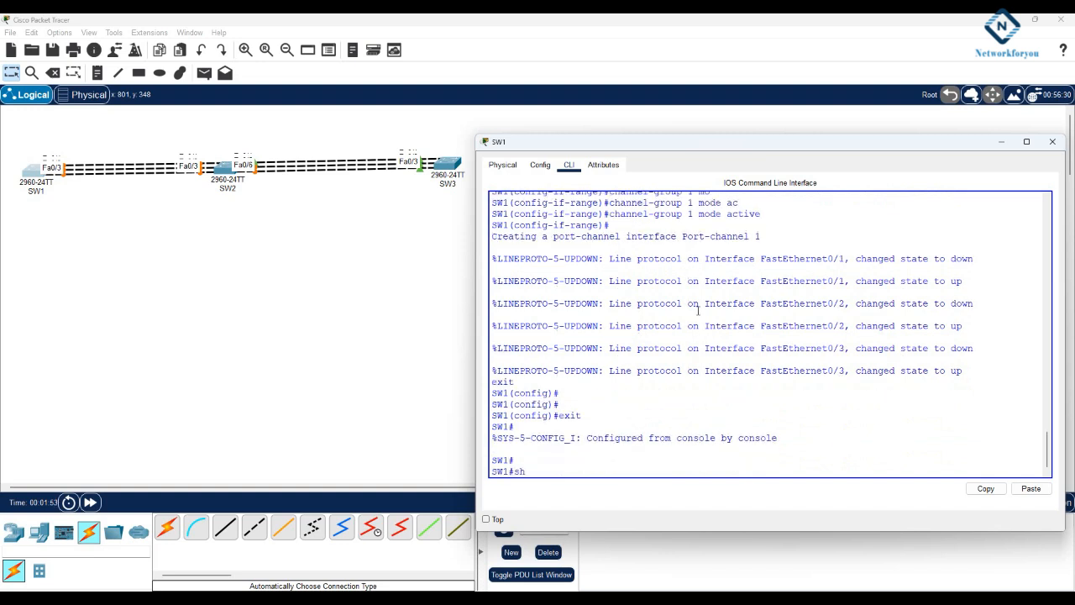
pyautogui.write(' eth')
pyautogui.press('Tab')
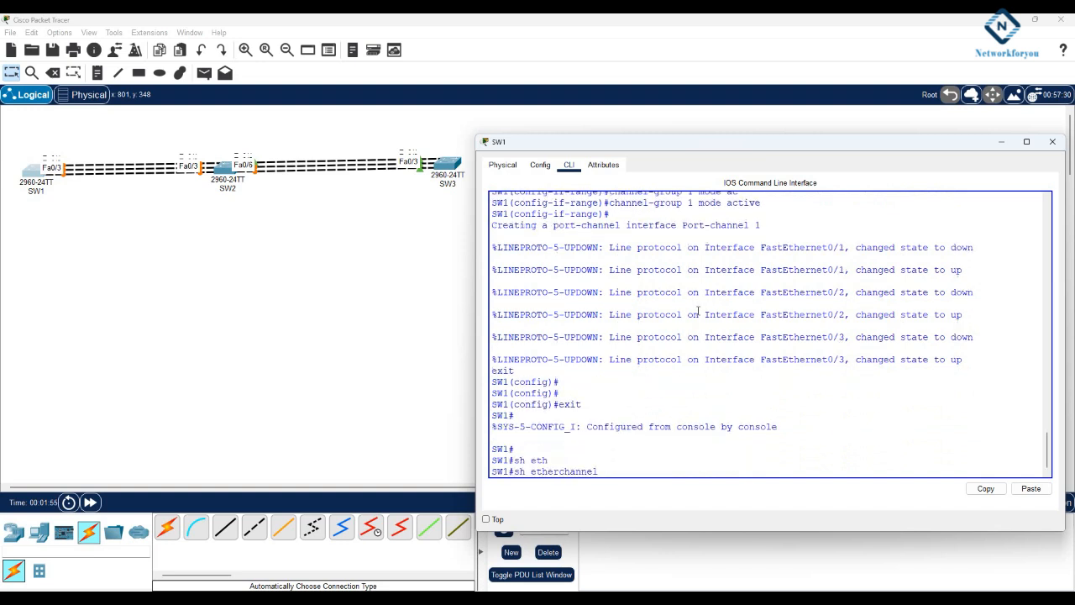
pyautogui.write('su')
pyautogui.press('Tab')
pyautogui.press('Return')
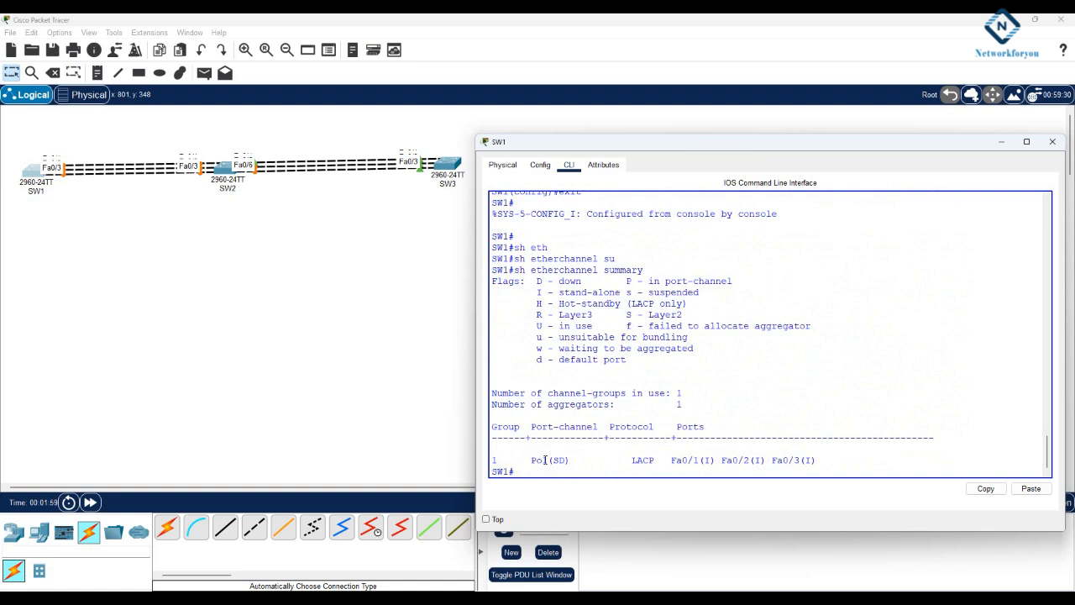
# - Examine the EtherChannel summary's port-channel status and member ports, matching their letter codes against the flags legend
pyautogui.moveTo(670, 460); pyautogui.dragTo(817, 460)
pyautogui.click(705, 460)
pyautogui.doubleClick(706, 461)
pyautogui.moveTo(547, 293); pyautogui.dragTo(647, 271)
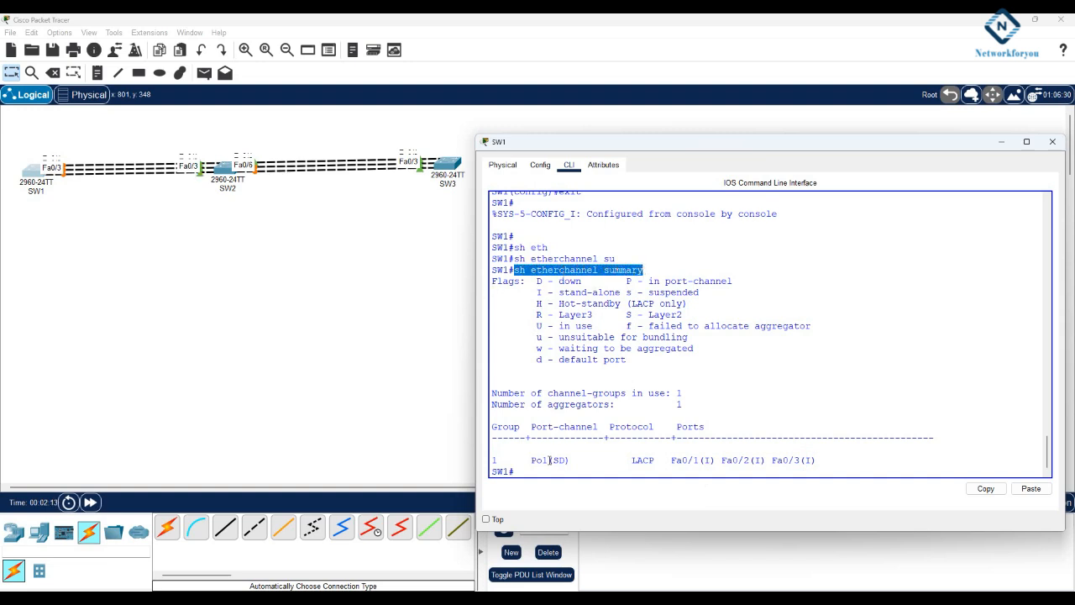
pyautogui.moveTo(551, 461); pyautogui.dragTo(525, 461)
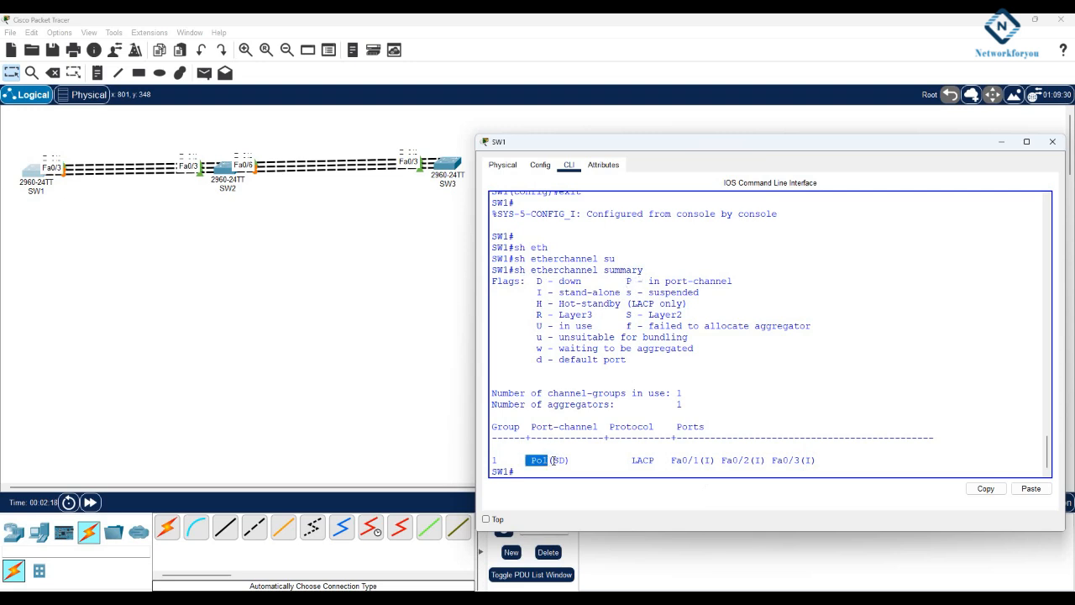
pyautogui.click(552, 460)
pyautogui.moveTo(835, 463); pyautogui.dragTo(671, 461)
pyautogui.moveTo(560, 460); pyautogui.dragTo(553, 460)
pyautogui.moveTo(622, 314); pyautogui.dragTo(682, 314)
pyautogui.moveTo(565, 461); pyautogui.dragTo(559, 460)
pyautogui.moveTo(536, 280); pyautogui.dragTo(598, 281)
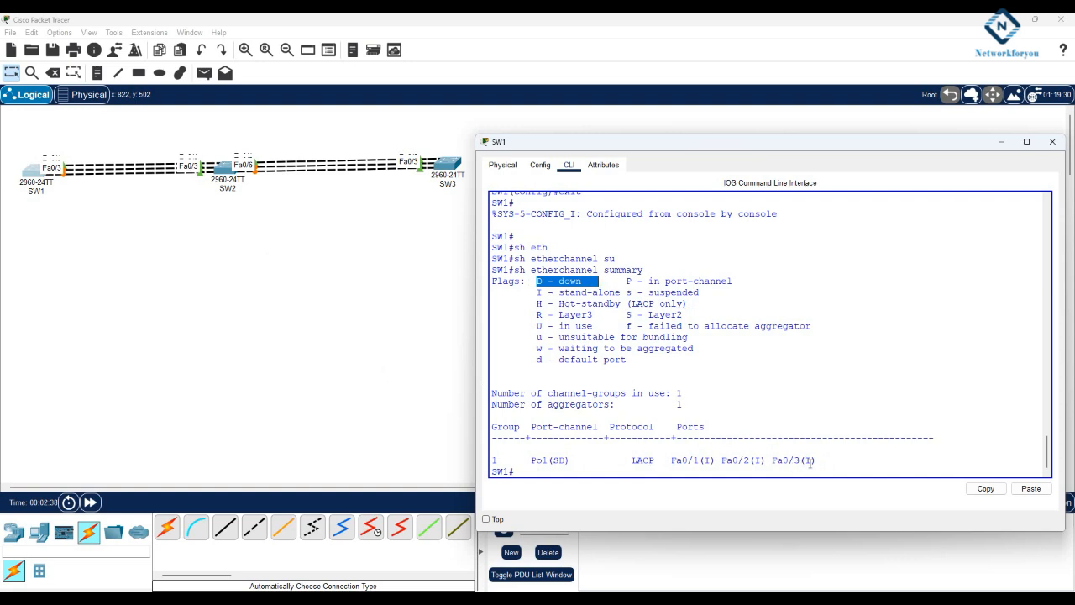
# - Open SW2's command line, widen and reposition its window, and bring up the Switch> prompt
pyautogui.moveTo(659, 461); pyautogui.dragTo(655, 427)
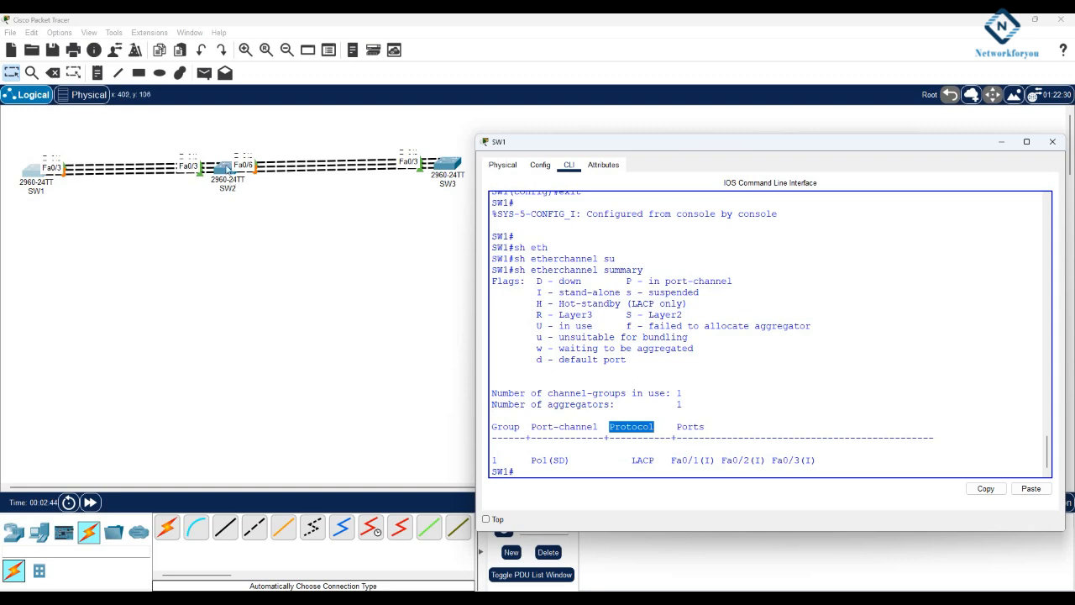
pyautogui.click(225, 165)
pyautogui.click(470, 162)
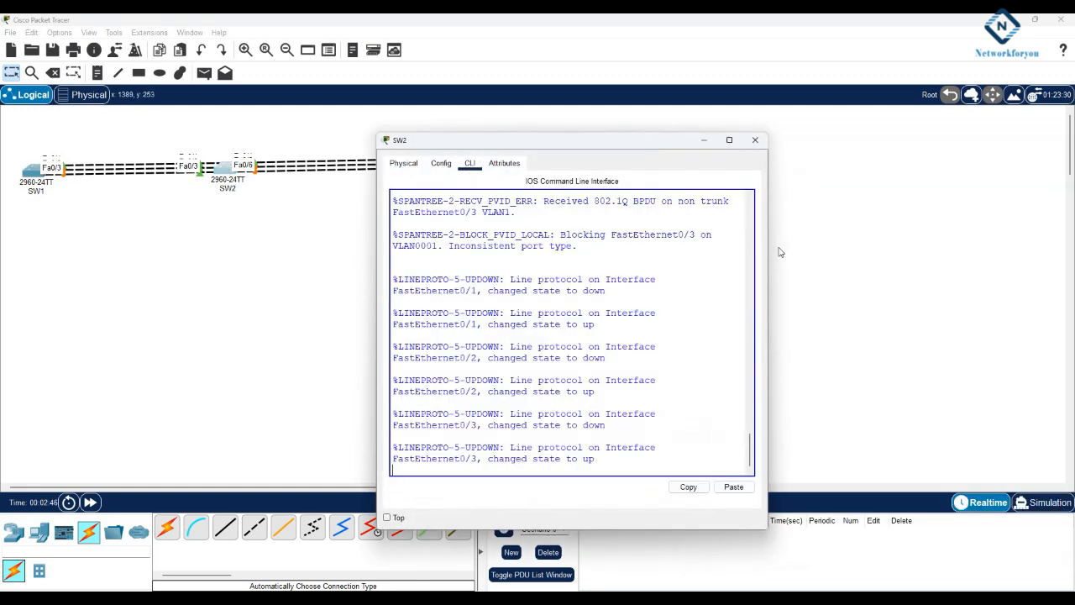
pyautogui.moveTo(767, 252); pyautogui.dragTo(936, 258)
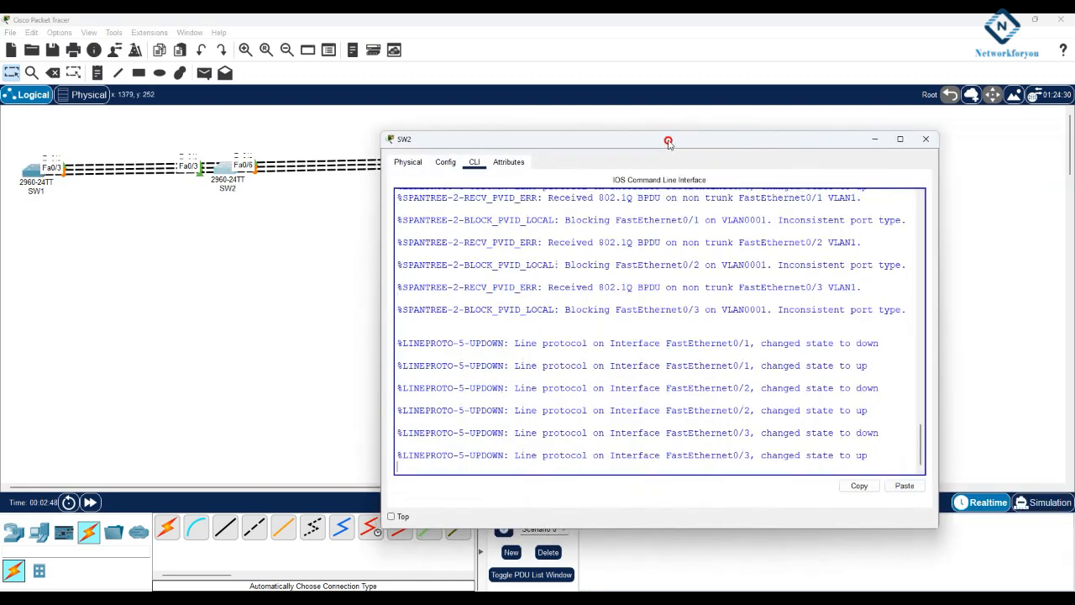
pyautogui.moveTo(665, 144); pyautogui.dragTo(753, 135)
pyautogui.press('Return')
pyautogui.press('Return')
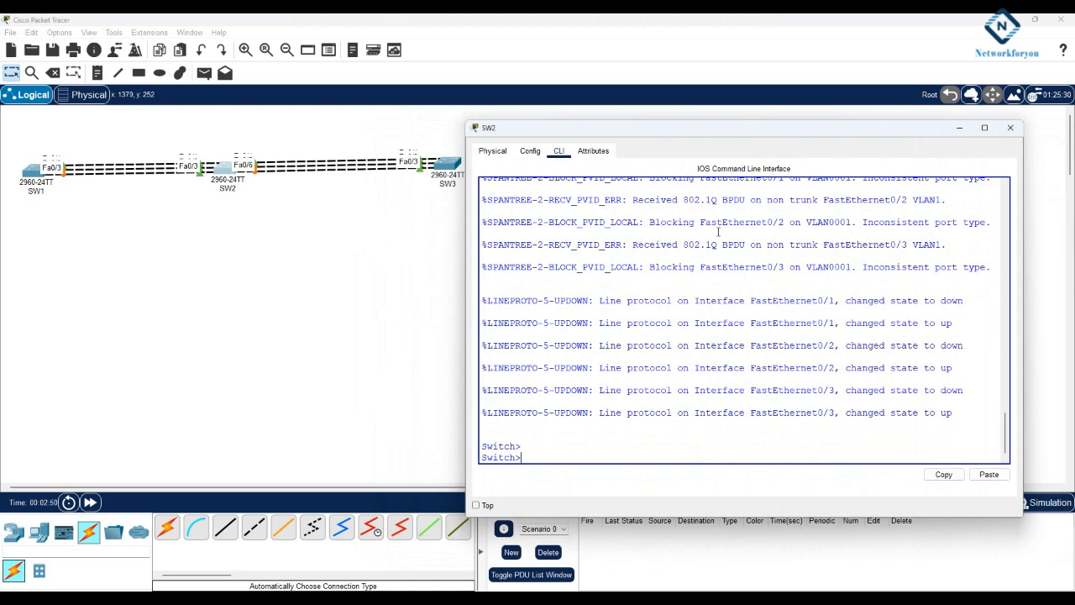
# - Enter global configuration mode on SW2 and set its hostname to SW2
pyautogui.write('en')
pyautogui.press('Return')
pyautogui.write('config t')
pyautogui.press('Return')
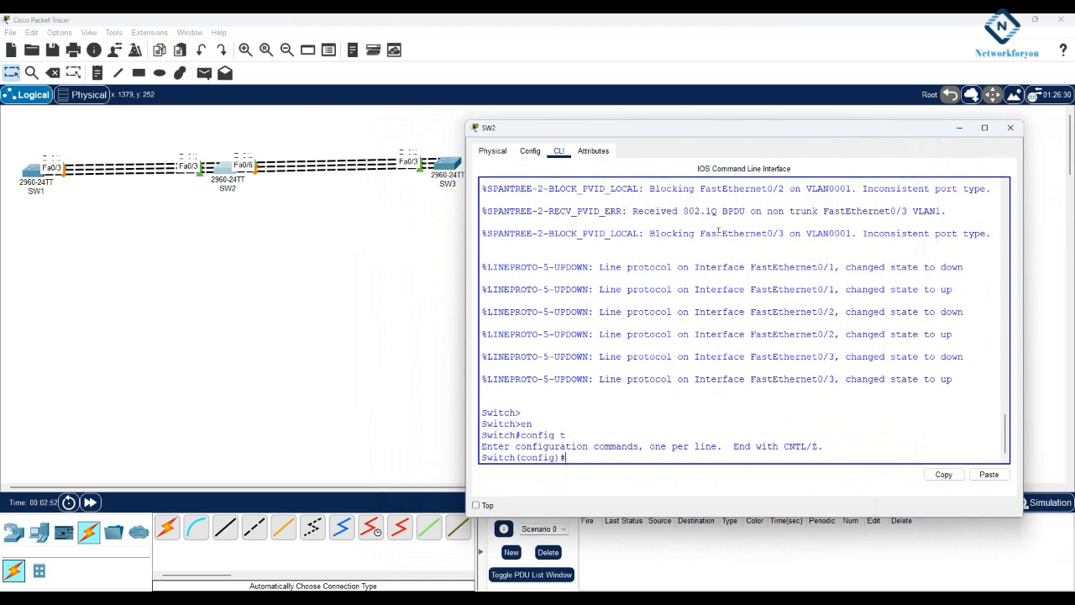
pyautogui.write('host')
pyautogui.press('Tab')
pyautogui.write('SW')
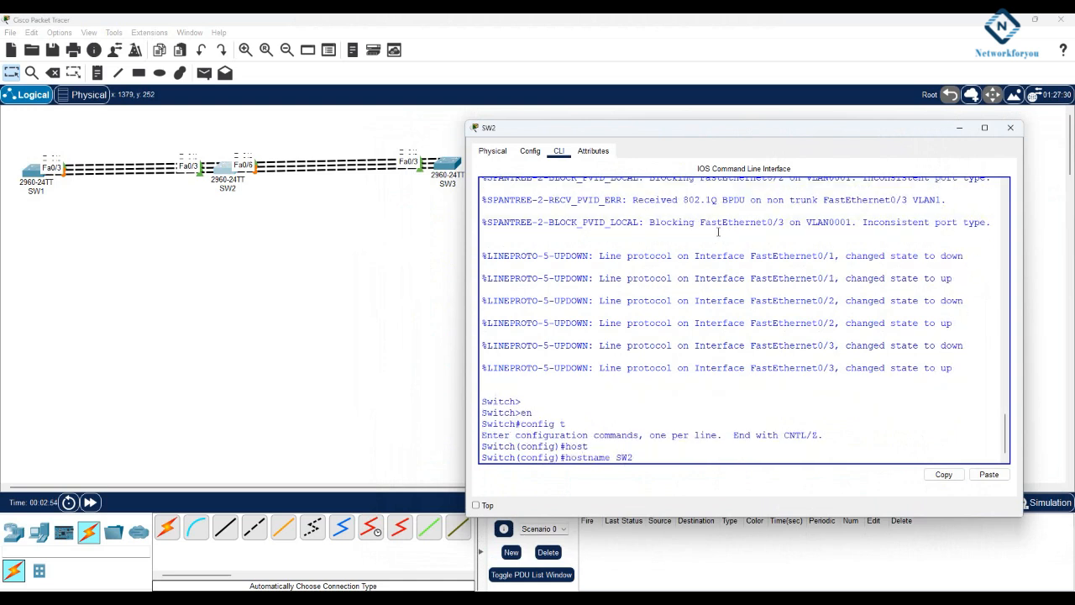
pyautogui.write('2')
pyautogui.press('Return')
pyautogui.press('Return')
# - Enter interface range configuration for f0/1-3 on SW2 and begin a switchport command
pyautogui.write('int r')
pyautogui.press('Tab')
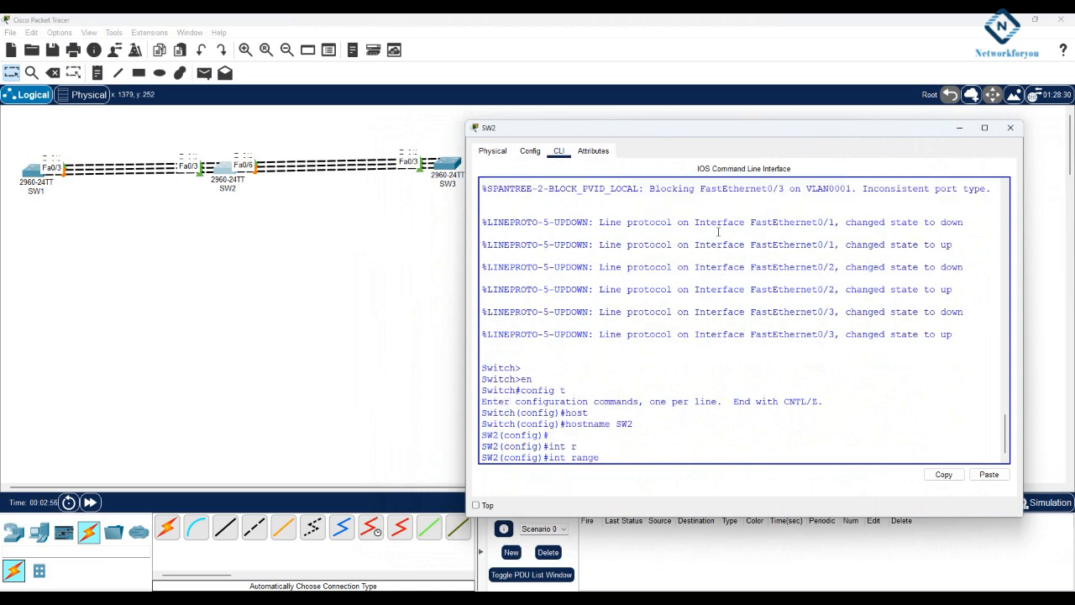
pyautogui.write('f0/1-3')
pyautogui.press('Return')
pyautogui.write('sw')
pyautogui.press('Tab')
pyautogui.write('tr')
pyautogui.press('Tab')
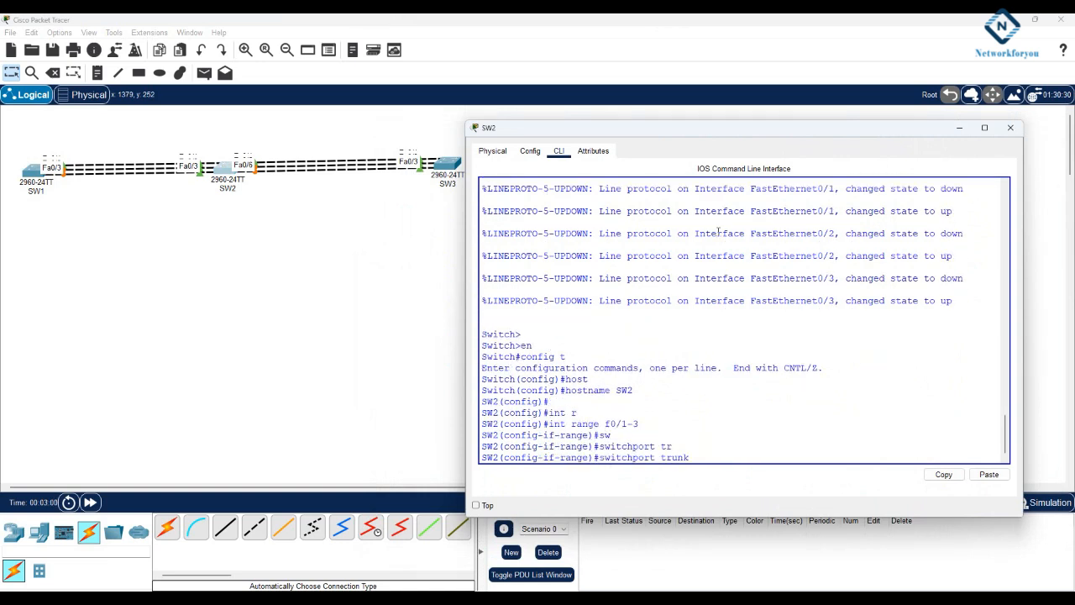
pyautogui.write('m')
pyautogui.press('Tab')
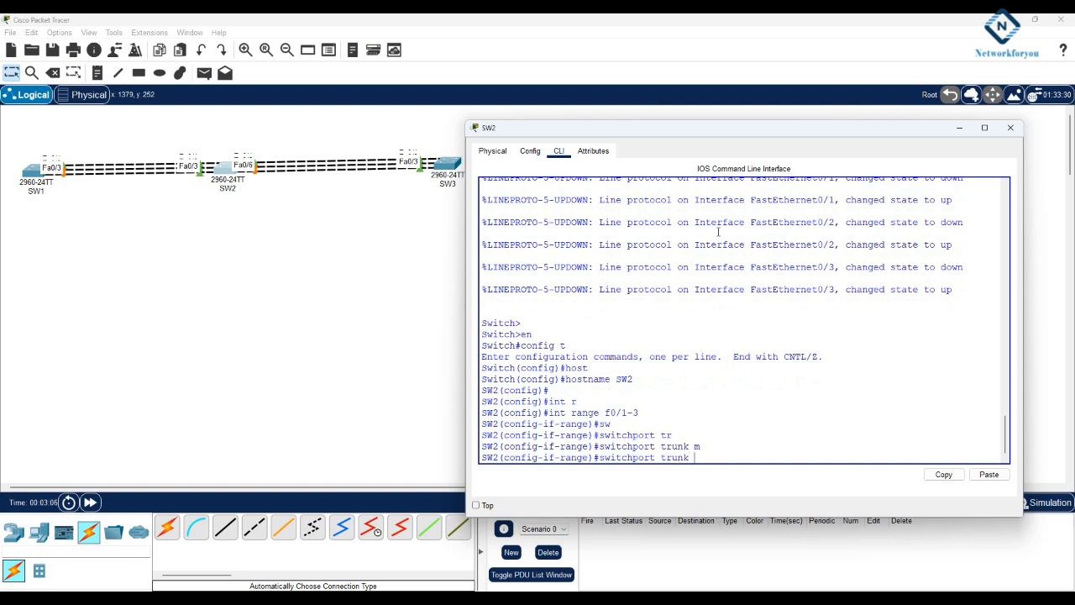
pyautogui.press('BackSpace')
pyautogui.press('BackSpace')
pyautogui.press('BackSpace')
pyautogui.press('BackSpace')
# - Set the selected f0/1-3 interfaces on SW2 to switchport mode trunk
pyautogui.write('mo')
pyautogui.press('Tab')
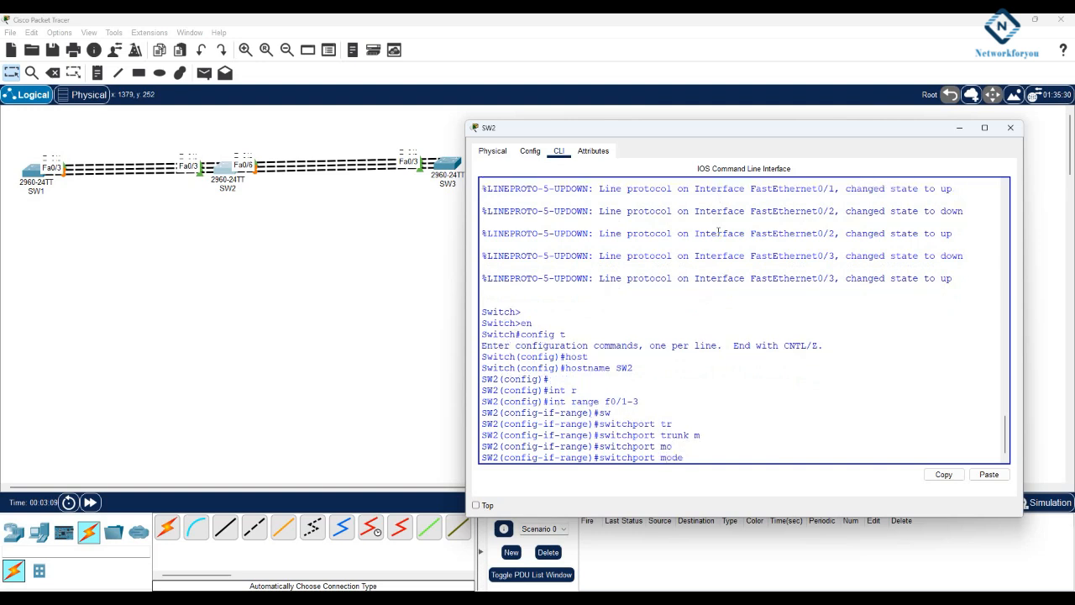
pyautogui.press('Tab')
pyautogui.press('Return')
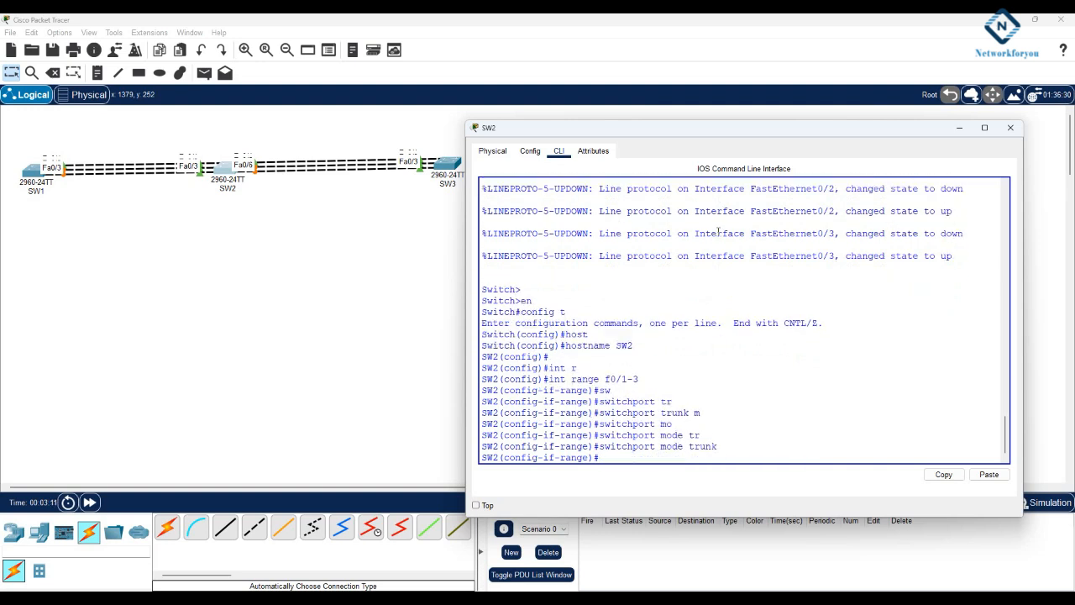
# - Assign SW2's interface range f0/1-3 to channel group 1 in active mode
pyautogui.write('channel-gr')
pyautogui.press('Tab')
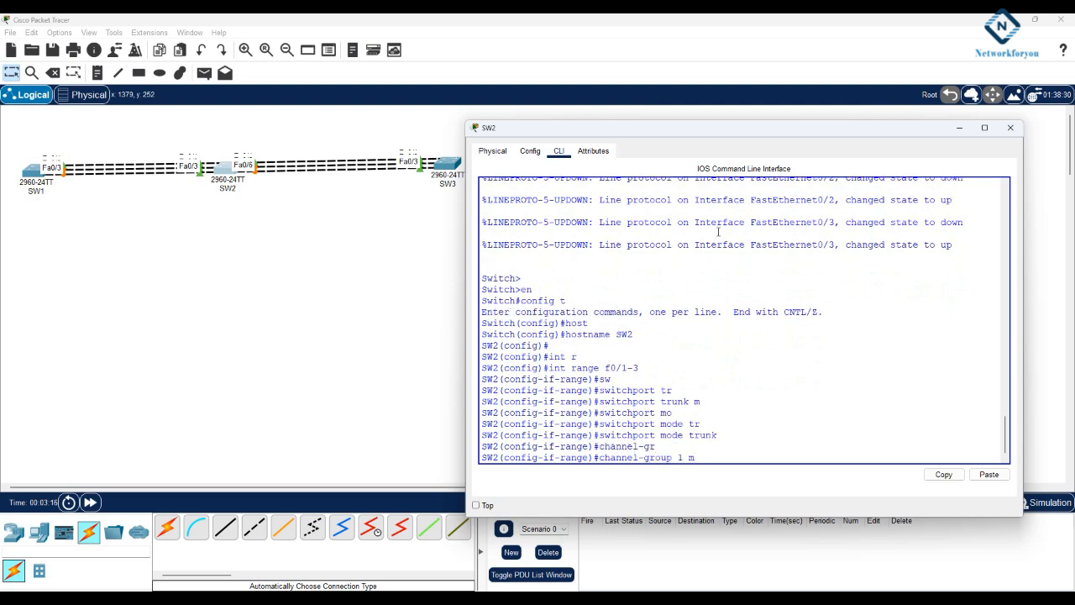
pyautogui.write('1 m')
pyautogui.press('Tab')
pyautogui.write('ac')
pyautogui.press('Tab')
pyautogui.press('Return')
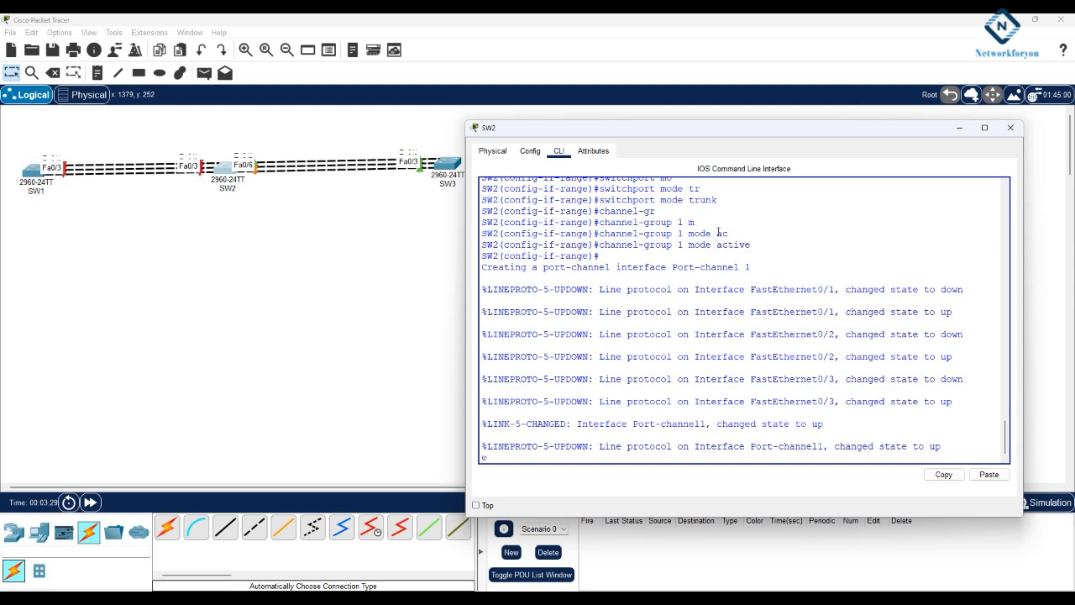
# - Exit interface range and global configuration modes on SW2 to return to privileged EXEC mode
pyautogui.write('t')
pyautogui.press('Return')
pyautogui.press('Return')
pyautogui.press('Return')
pyautogui.press('Return')
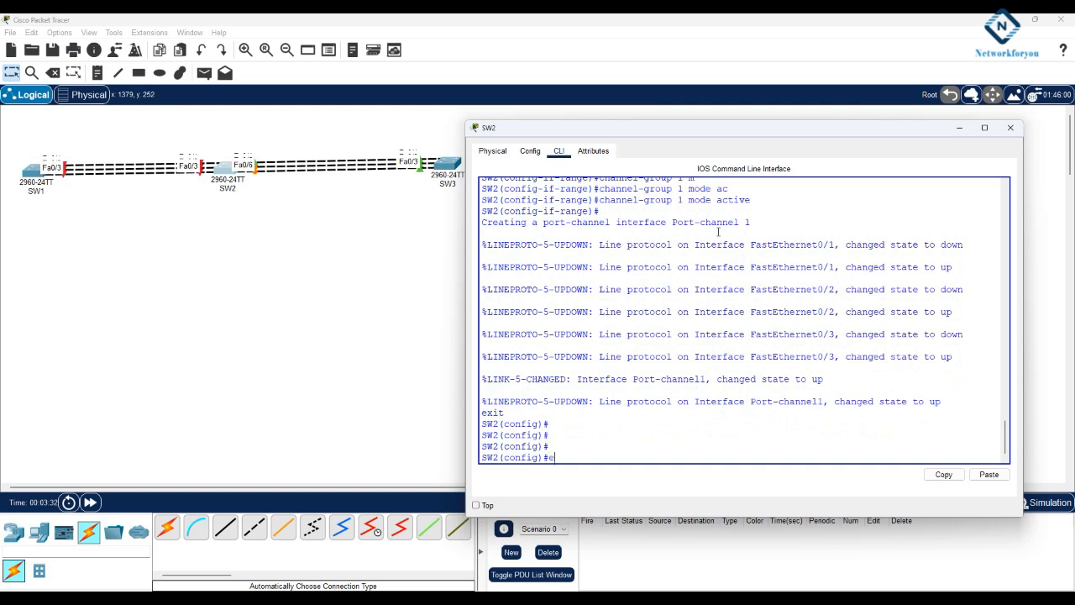
pyautogui.write('exit')
pyautogui.press('Return')
# - Show the EtherChannel summary on SW2
pyautogui.write('sh')
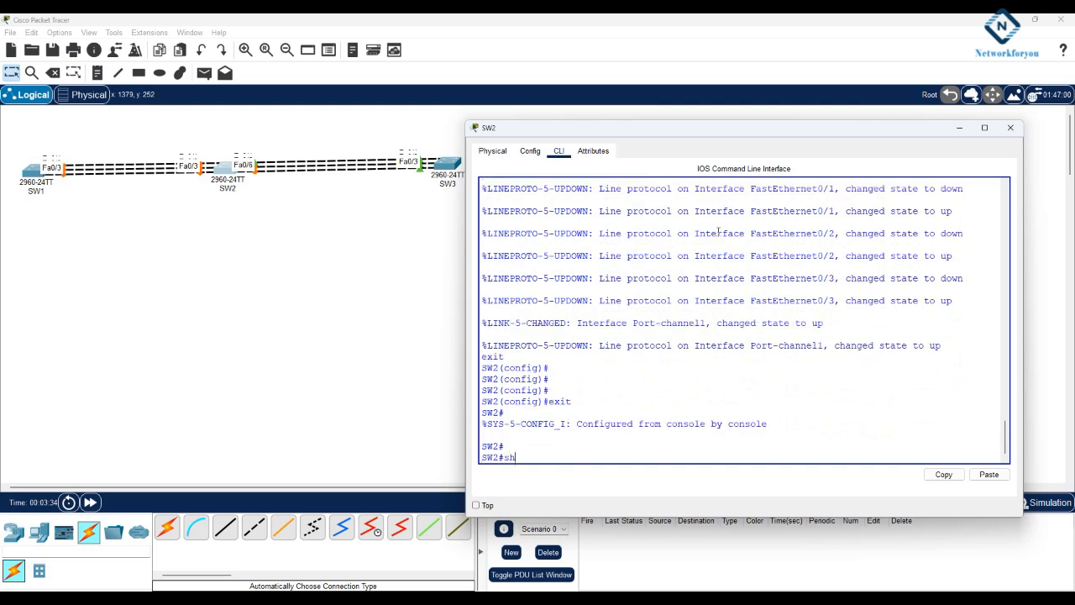
pyautogui.write(' eth')
pyautogui.press('Tab')
pyautogui.write('su')
pyautogui.press('Tab')
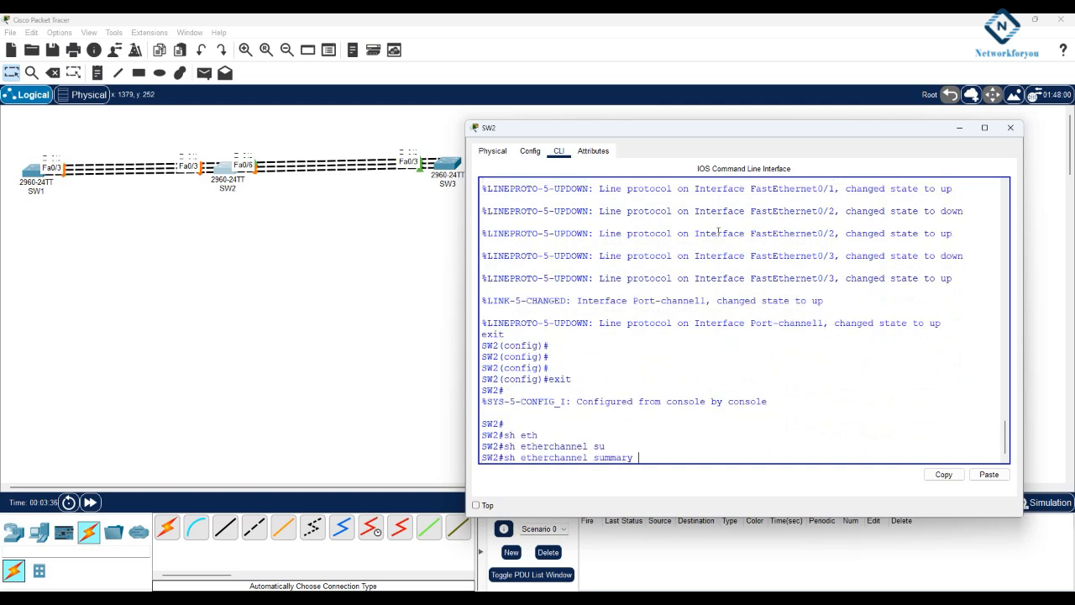
pyautogui.press('Return')
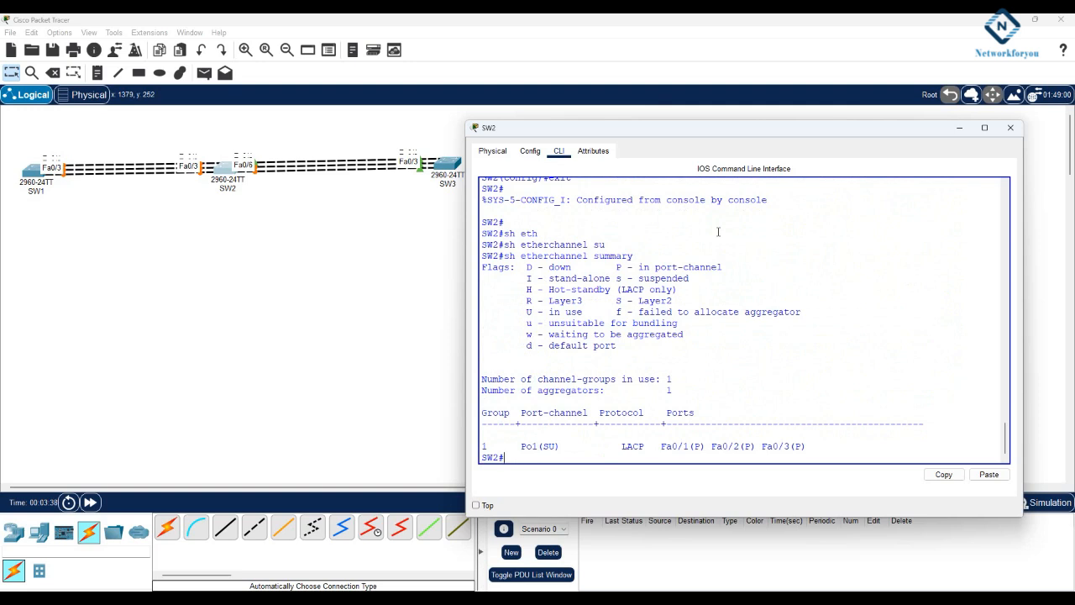
# - Examine SW2's EtherChannel summary, comparing the port-channel status, protocol and member ports with the flags legend
pyautogui.moveTo(561, 446)
pyautogui.mouseDown()
pyautogui.moveTo(516, 446)
pyautogui.moveTo(543, 446)
pyautogui.mouseUp()
pyautogui.moveTo(611, 301); pyautogui.dragTo(673, 301)
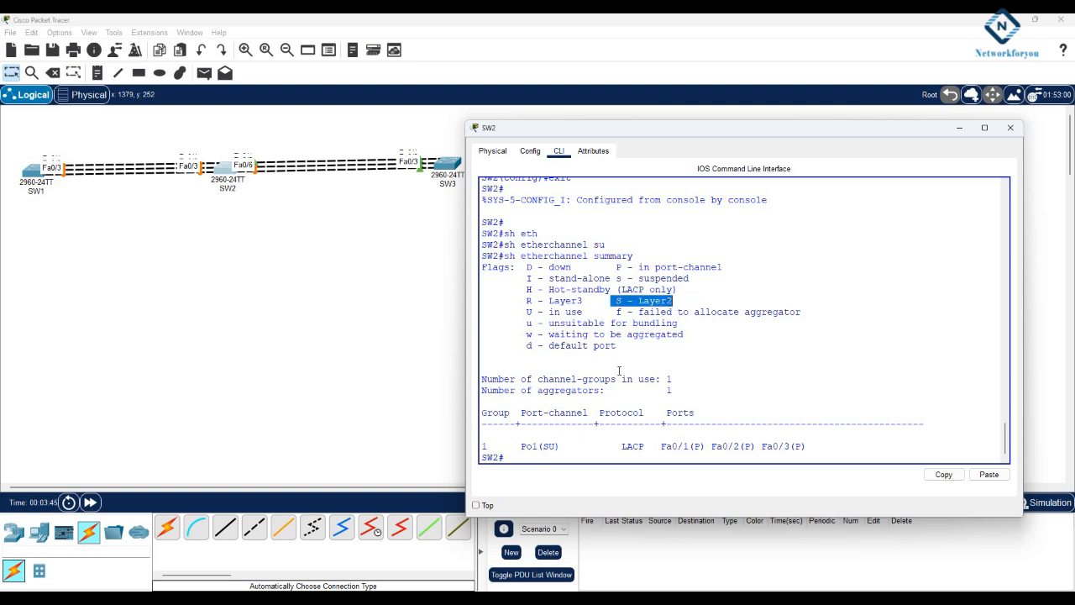
pyautogui.click(554, 446)
pyautogui.moveTo(521, 322); pyautogui.dragTo(583, 312)
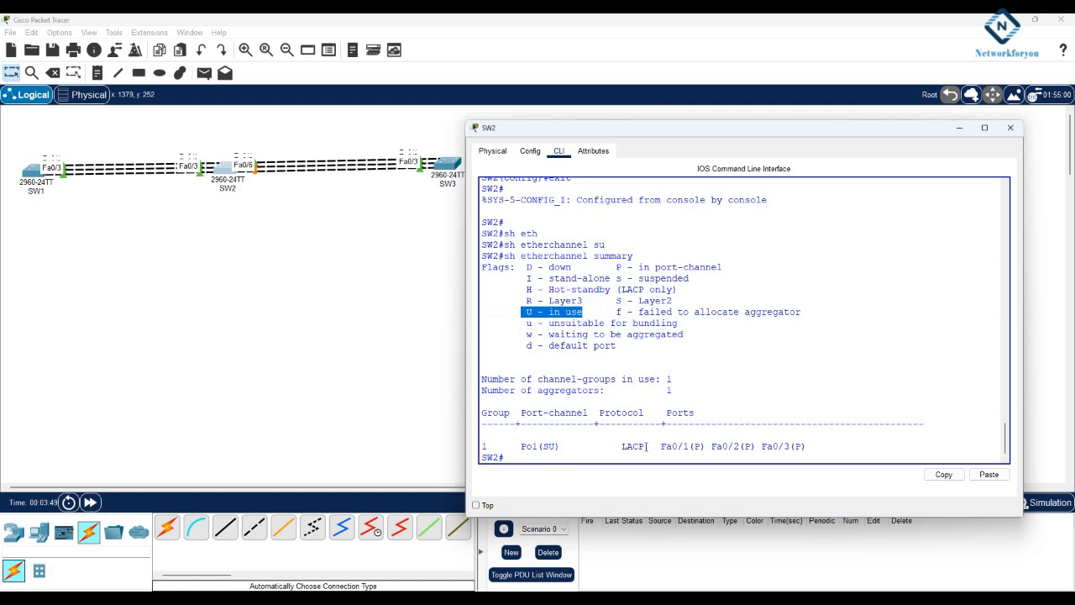
pyautogui.moveTo(647, 446); pyautogui.dragTo(621, 447)
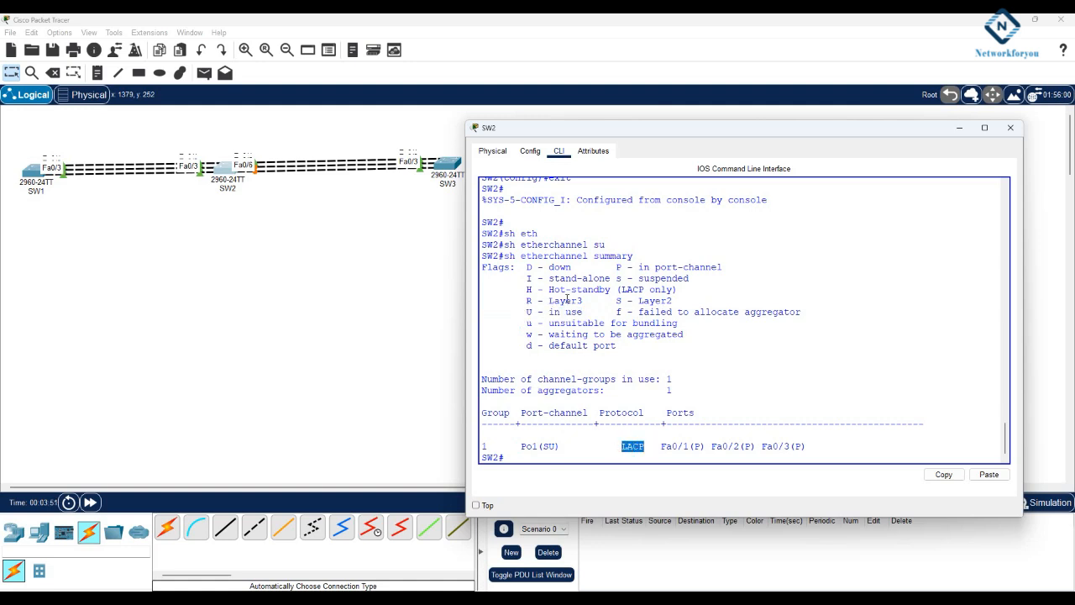
pyautogui.moveTo(661, 446); pyautogui.dragTo(801, 447)
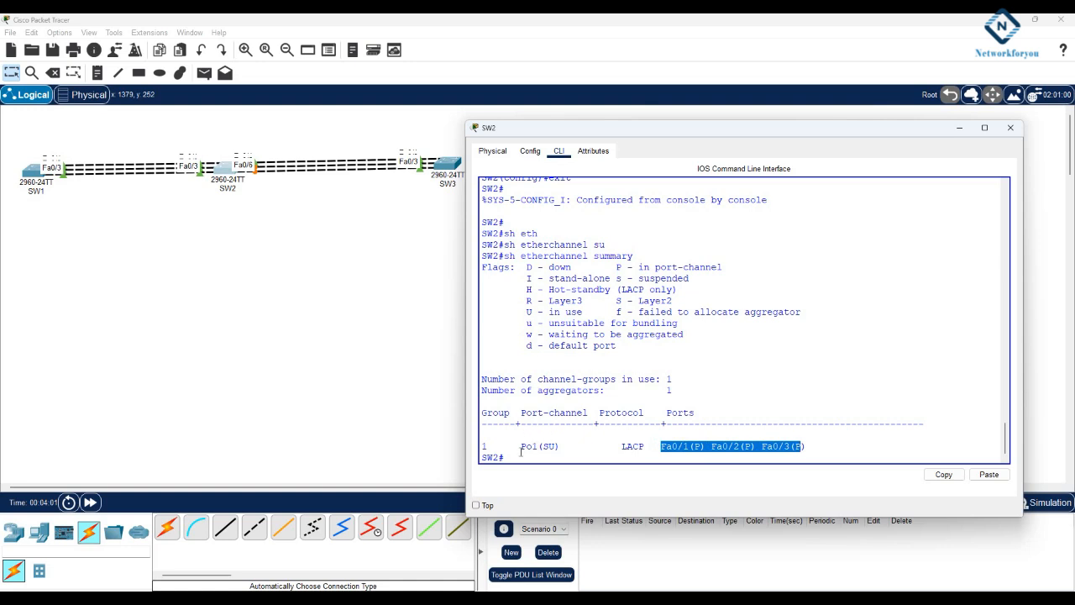
pyautogui.moveTo(565, 446); pyautogui.dragTo(516, 446)
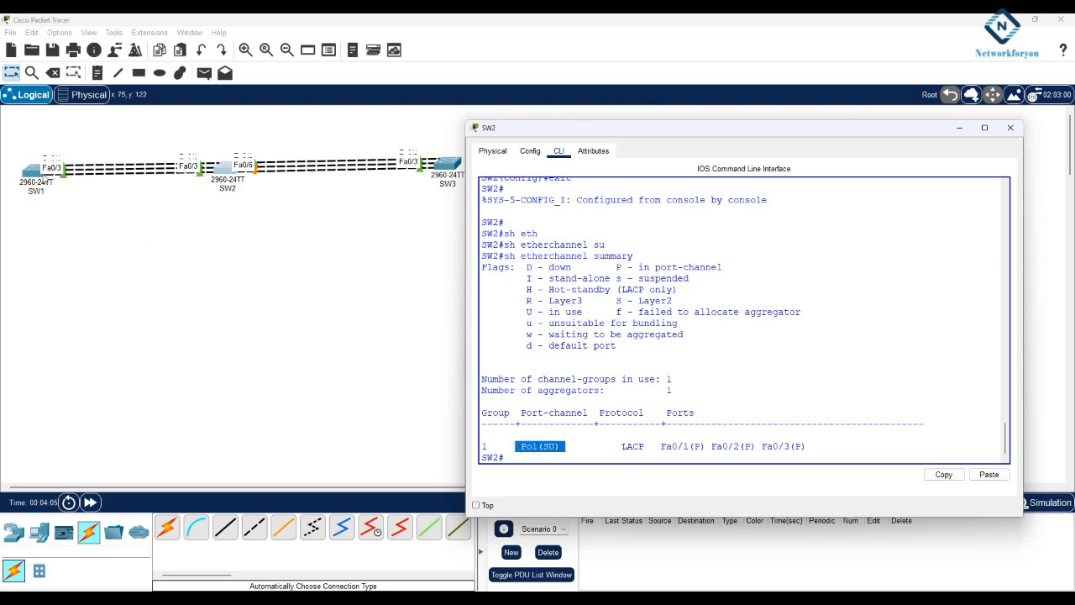
# - Return to SW1's command line and show its EtherChannel summary again
pyautogui.click(36, 175)
pyautogui.press('Return')
pyautogui.press('Return')
pyautogui.press('Return')
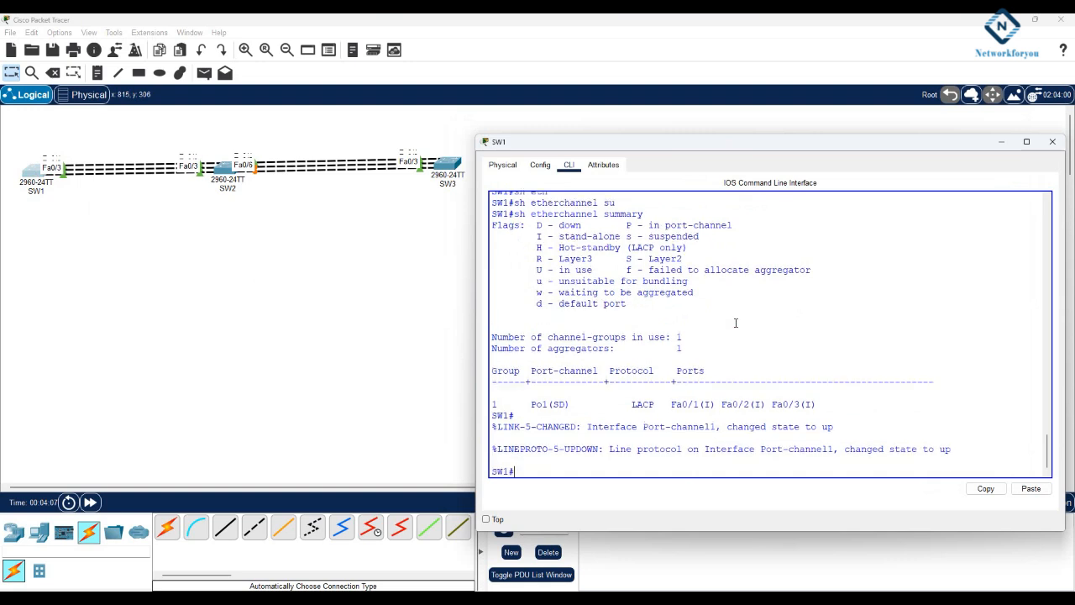
pyautogui.write('sh eth')
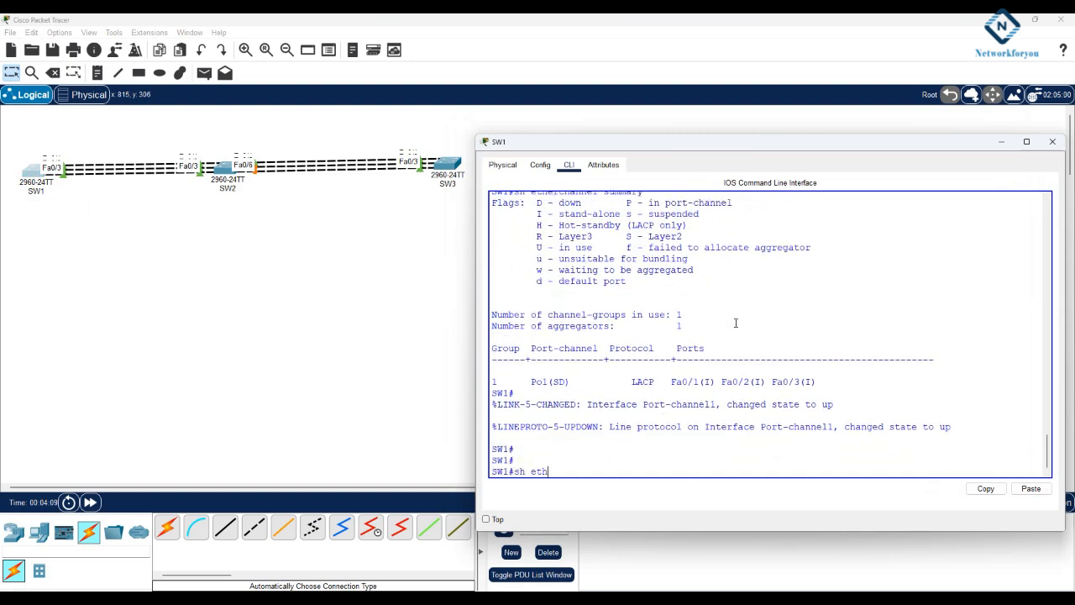
pyautogui.press('Tab')
pyautogui.write('su')
pyautogui.press('Tab')
pyautogui.press('Return')
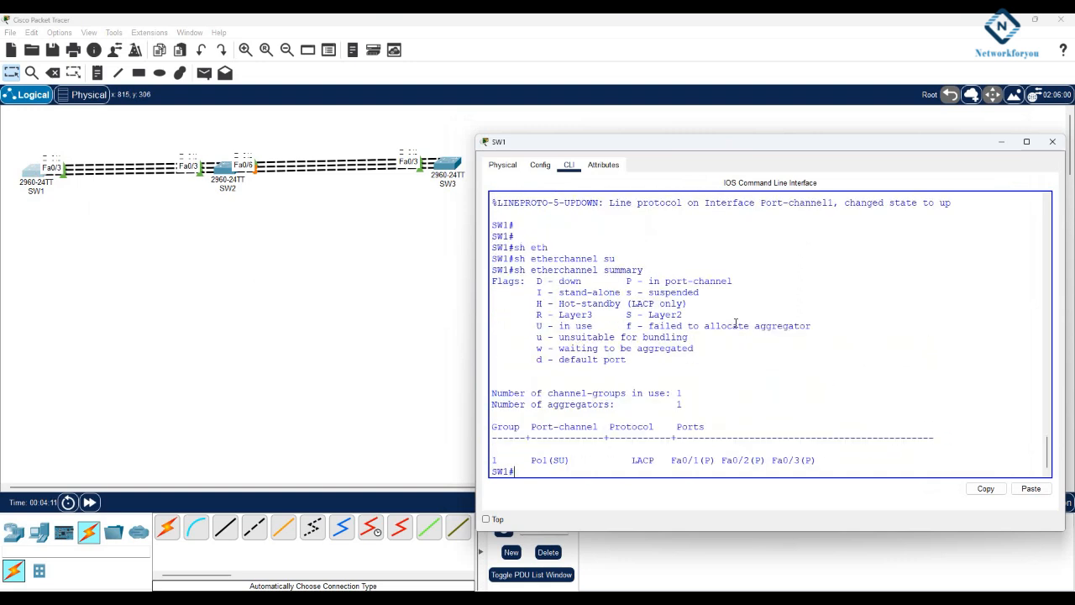
# - Examine the member port and port-channel flags in SW1's new EtherChannel summary against the legend and the earlier output
pyautogui.moveTo(812, 464); pyautogui.dragTo(682, 466)
pyautogui.moveTo(623, 276)
pyautogui.mouseDown()
pyautogui.moveTo(746, 281)
pyautogui.moveTo(594, 271)
pyautogui.moveTo(622, 281)
pyautogui.mouseUp()
pyautogui.click(747, 281)
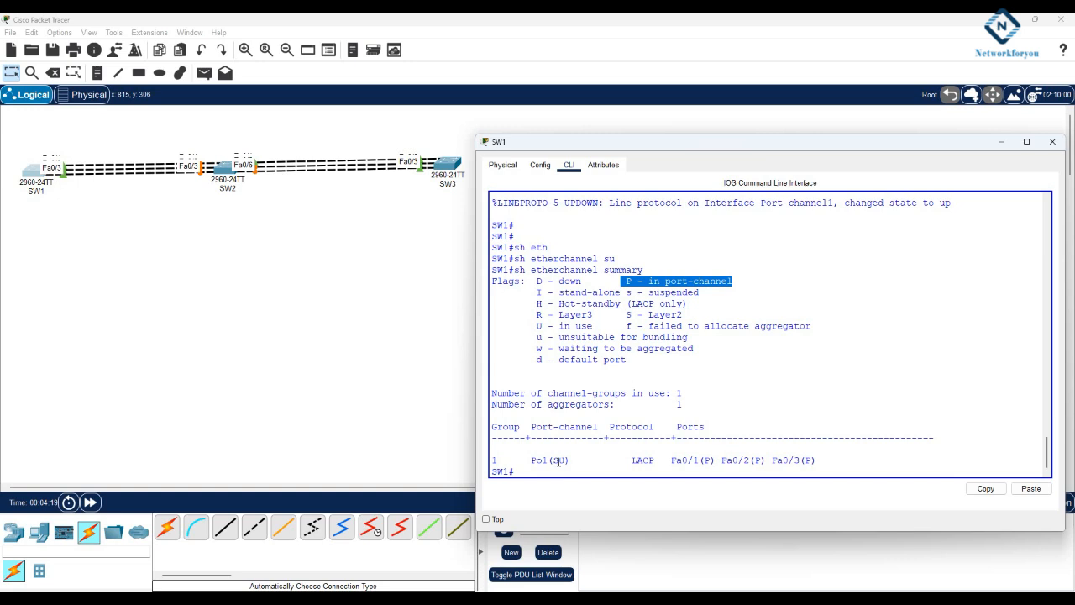
pyautogui.moveTo(552, 460); pyautogui.dragTo(559, 461)
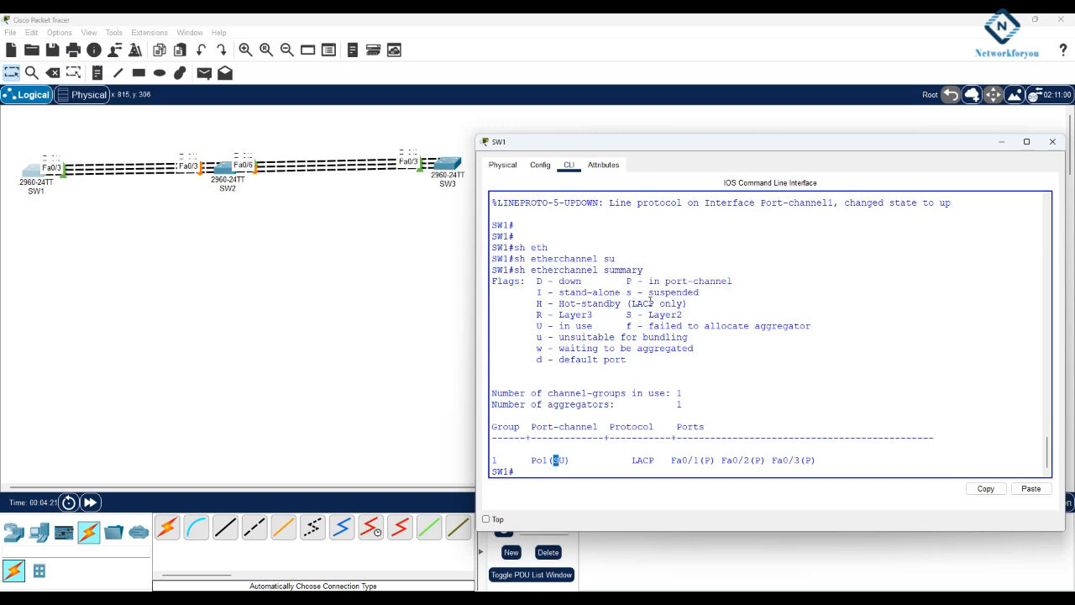
pyautogui.moveTo(627, 315); pyautogui.dragTo(687, 317)
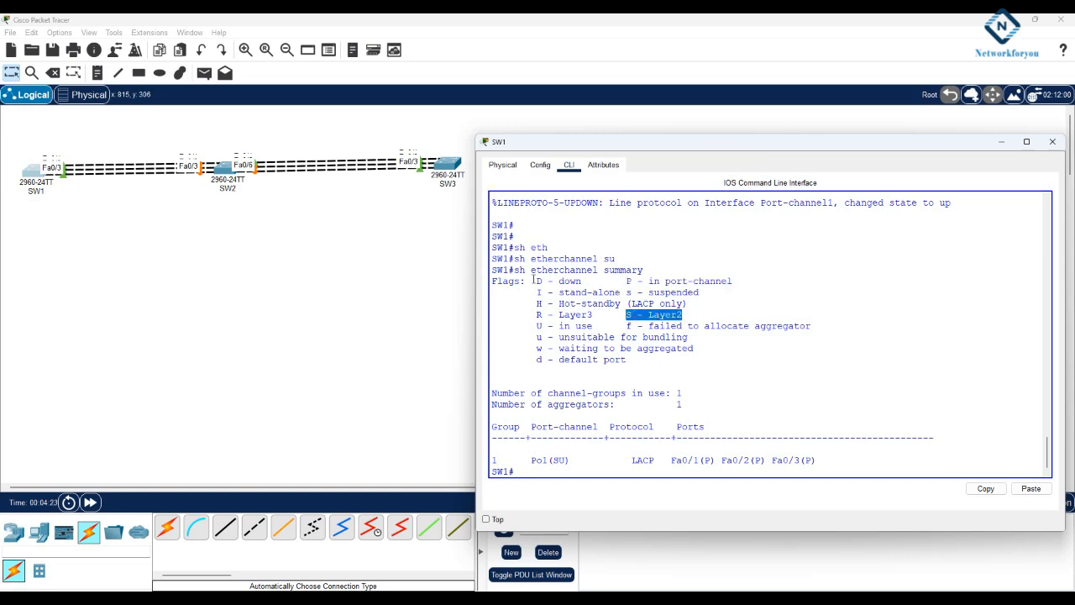
pyautogui.moveTo(602, 326); pyautogui.dragTo(533, 326)
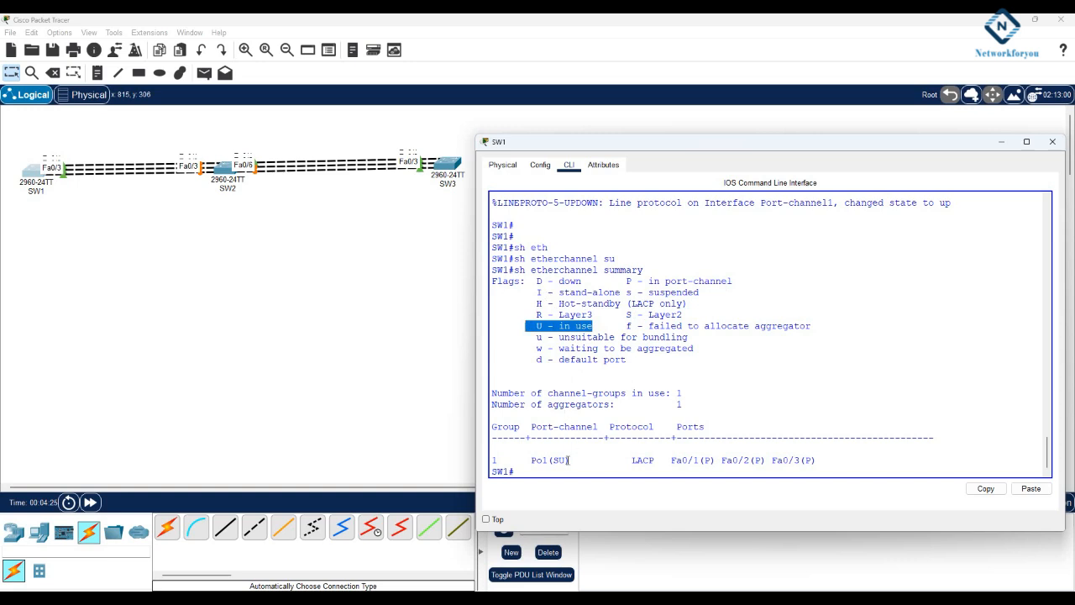
pyautogui.click(563, 460)
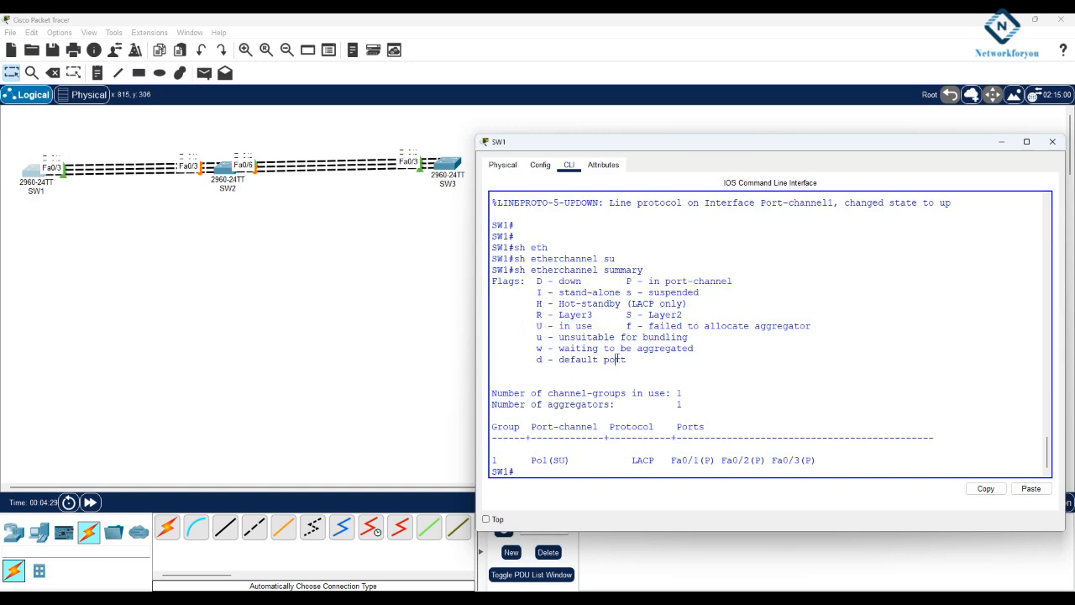
pyautogui.scroll(7, 617, 359)
pyautogui.scroll(-4, 617, 357)
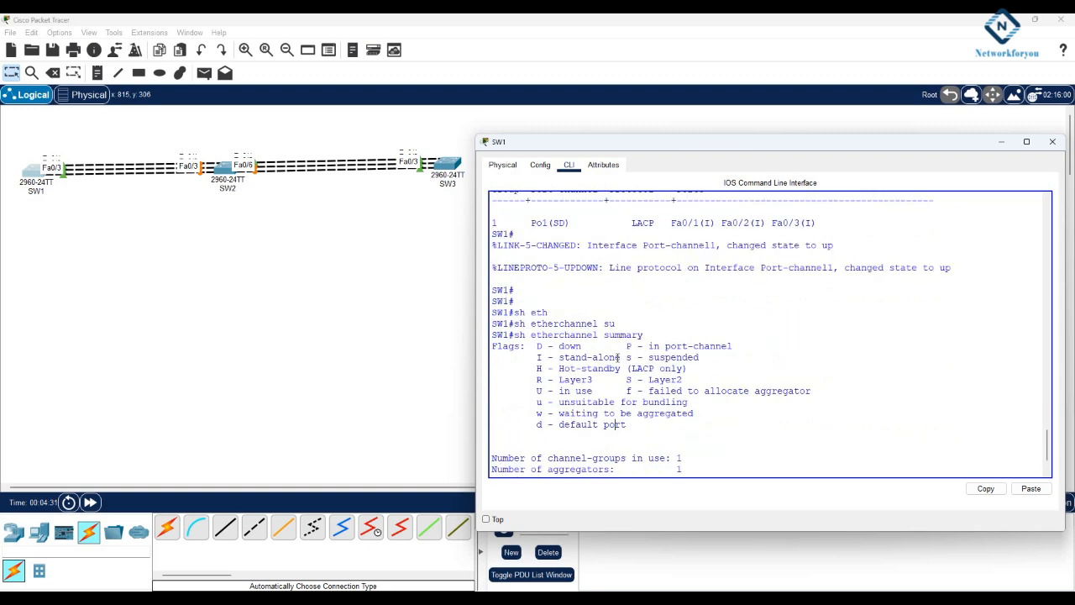
pyautogui.scroll(-2, 616, 357)
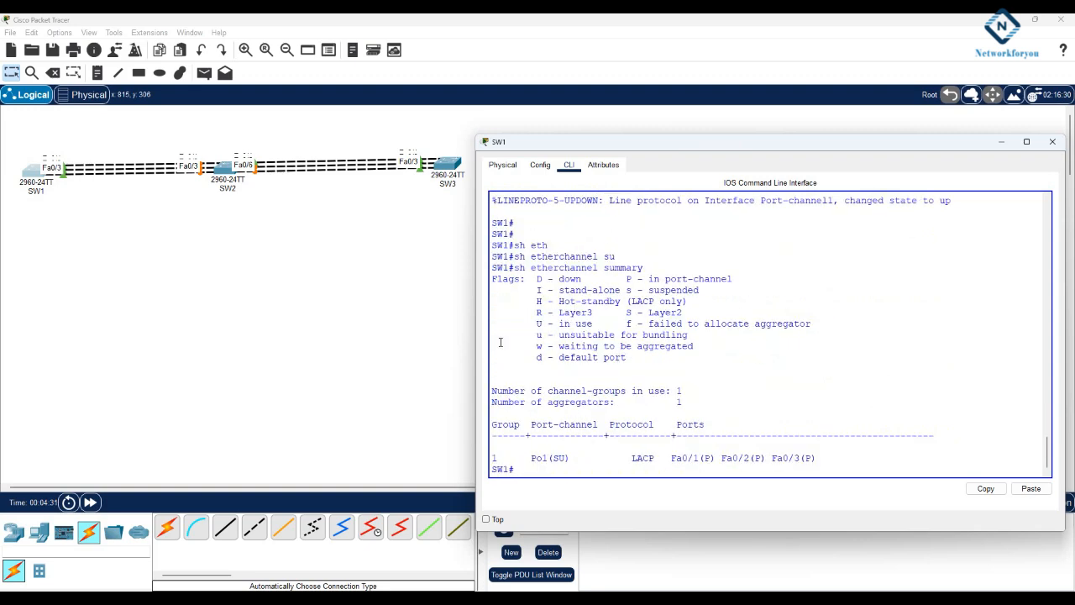
# - Show the spanning-tree information on SW2 and examine its port-channel entry and bridge details
pyautogui.click(224, 172)
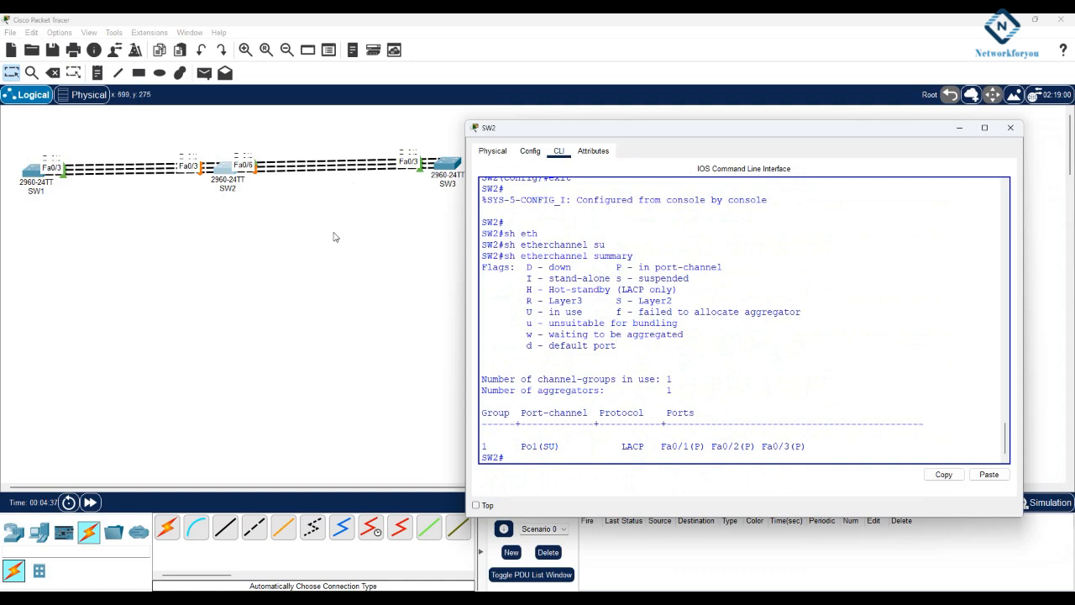
pyautogui.write('sh sp')
pyautogui.press('Tab')
pyautogui.press('Return')
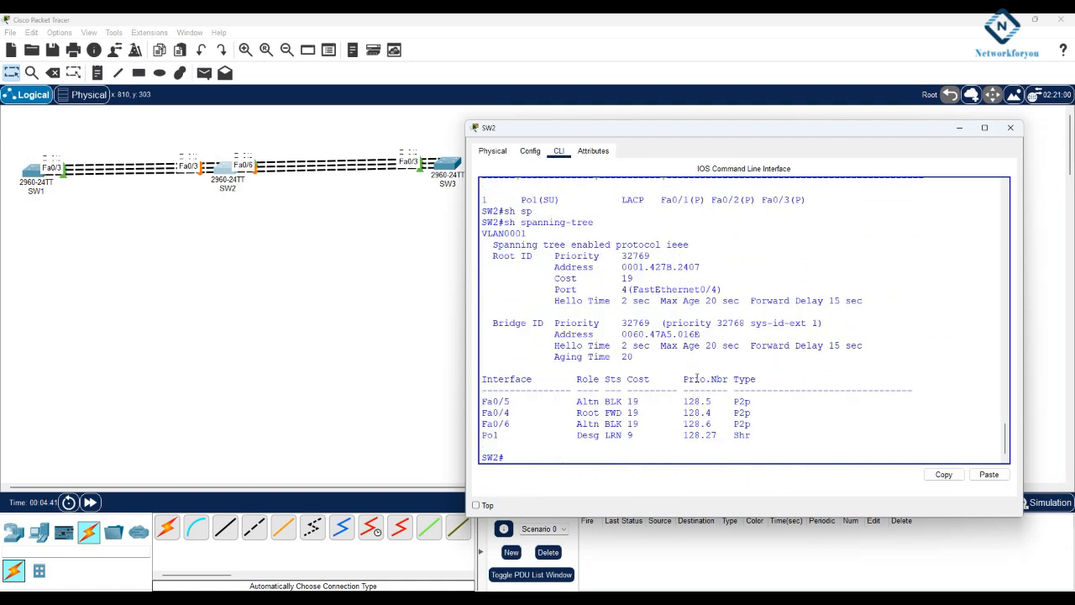
pyautogui.moveTo(504, 435); pyautogui.dragTo(476, 441)
pyautogui.scroll(2, 802, 331)
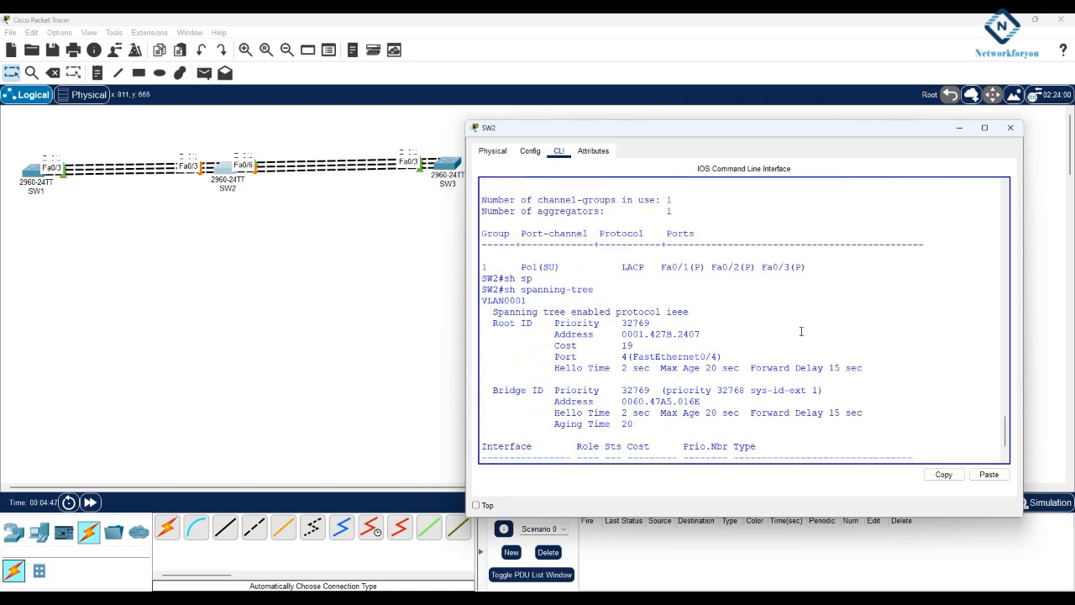
# - Compare port-channel 1 and its member ports in SW2's EtherChannel summary with the interface table of the spanning-tree output
pyautogui.moveTo(805, 267); pyautogui.dragTo(661, 267)
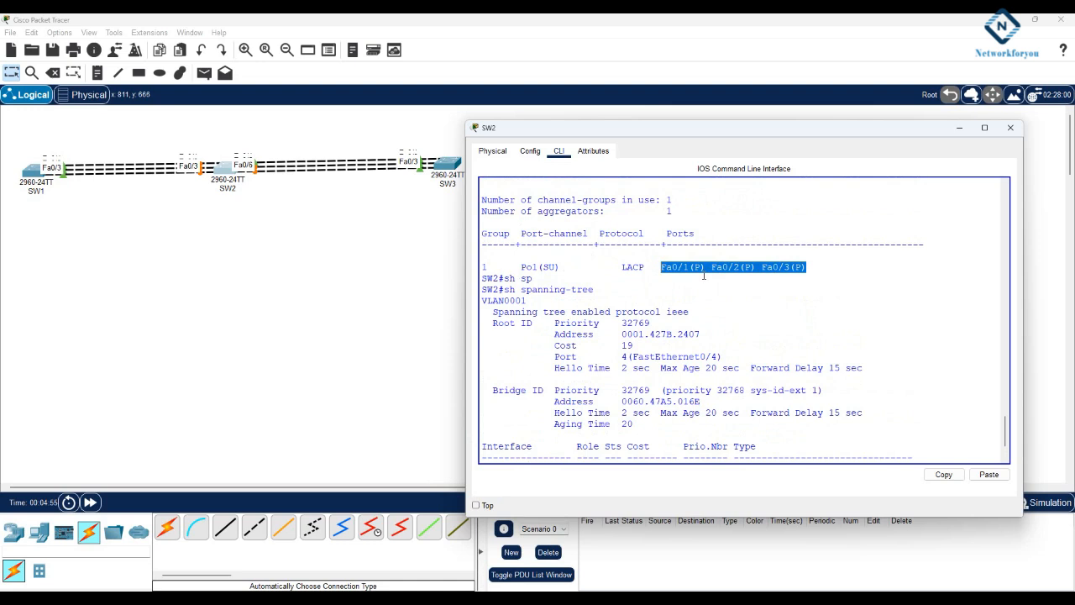
pyautogui.moveTo(564, 266); pyautogui.dragTo(523, 270)
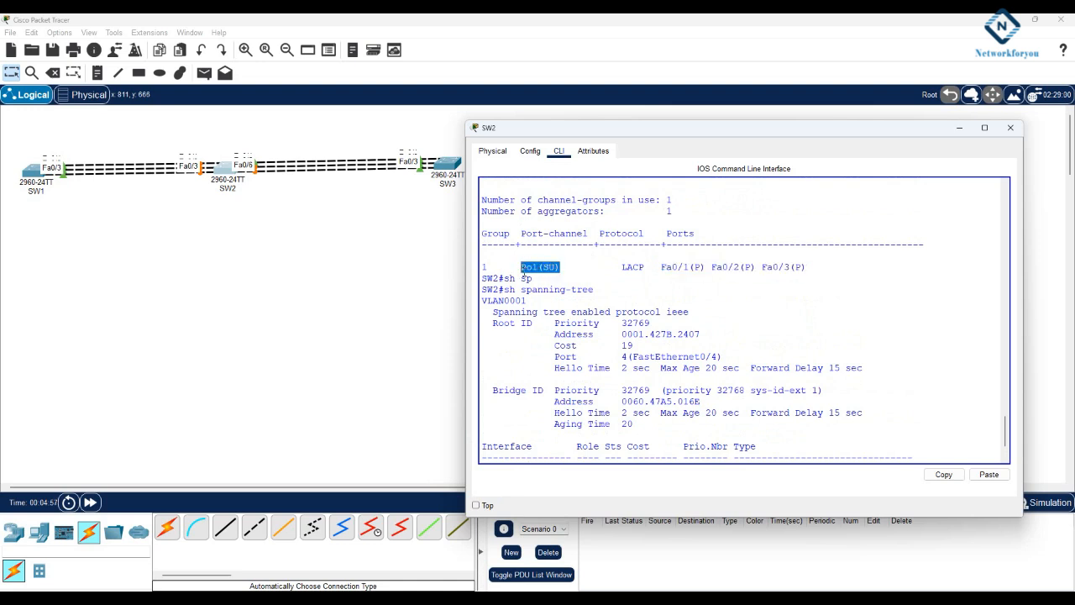
pyautogui.scroll(-2, 612, 333)
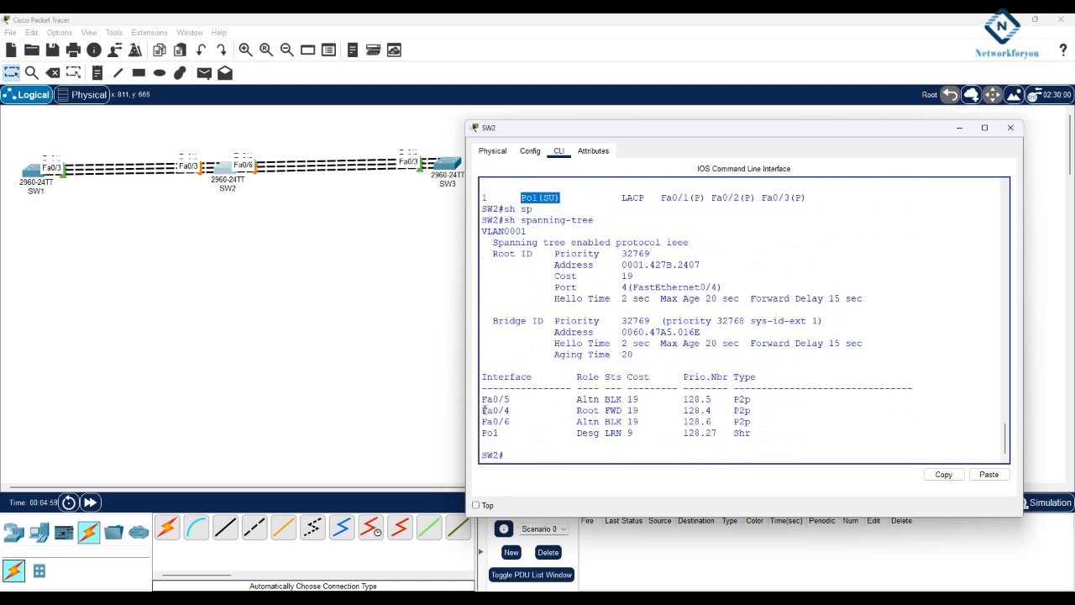
pyautogui.click(557, 442)
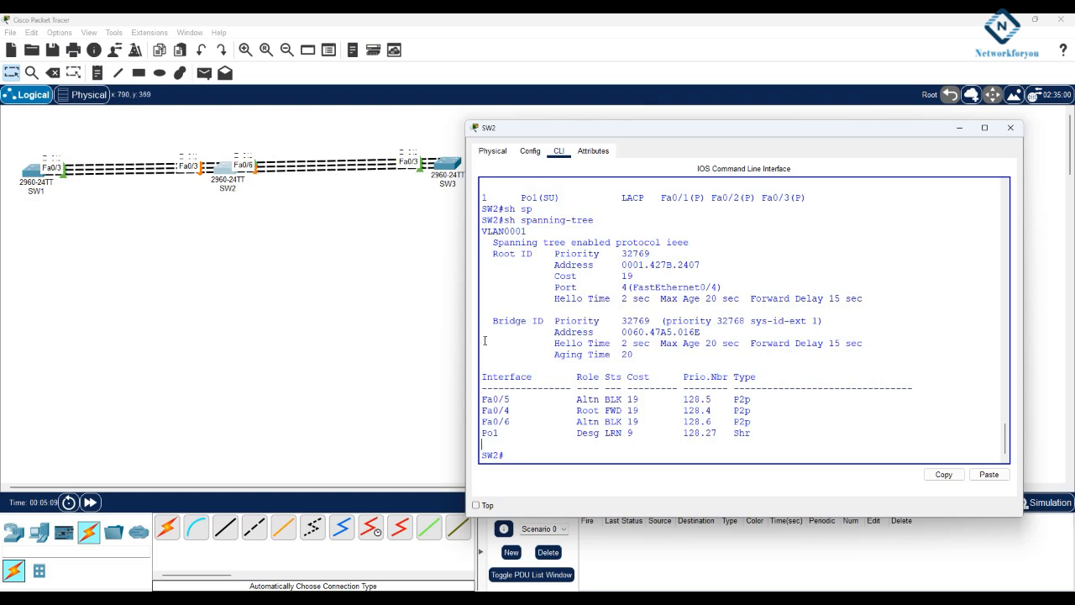
# - Enter global configuration mode on SW2 and select the interface range f0/4-6
pyautogui.write('onfi gt')
pyautogui.press('Return')
pyautogui.write('config t')
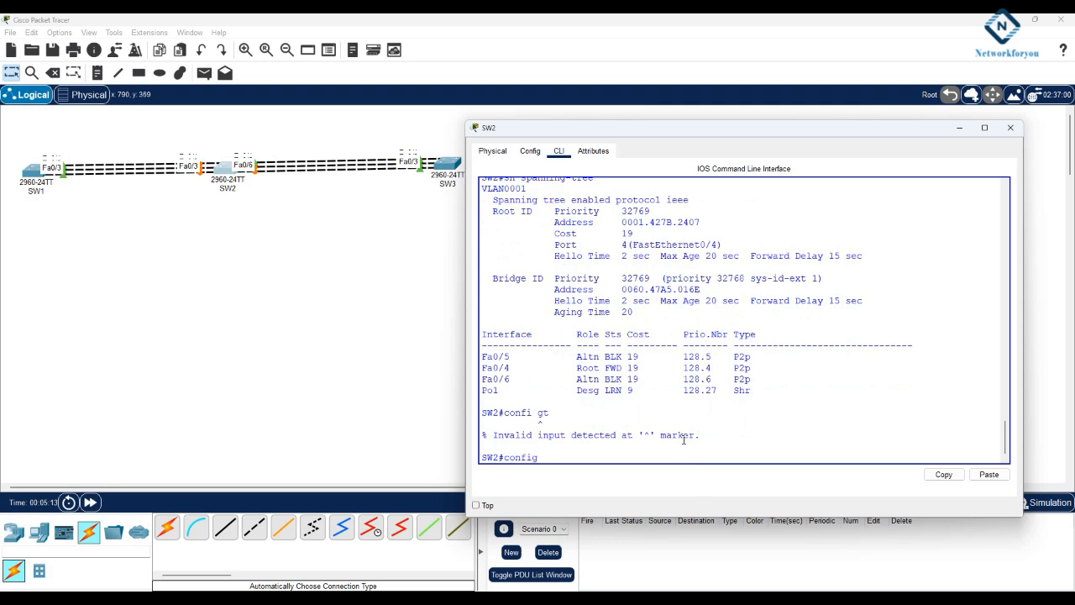
pyautogui.press('Return')
pyautogui.write('int r')
pyautogui.press('Tab')
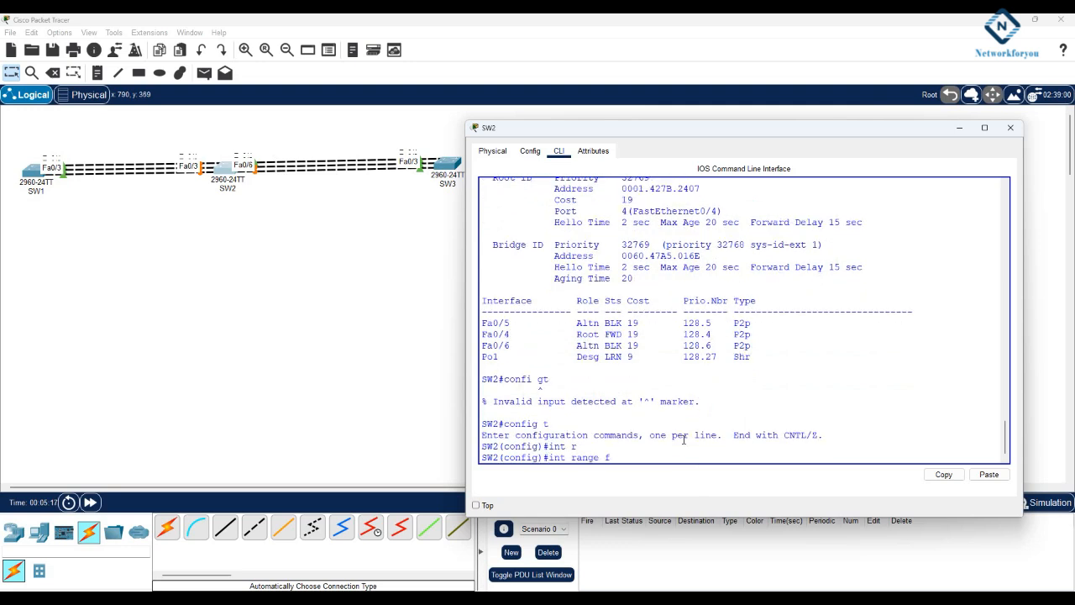
pyautogui.write('f0/4-6')
pyautogui.press('Return')
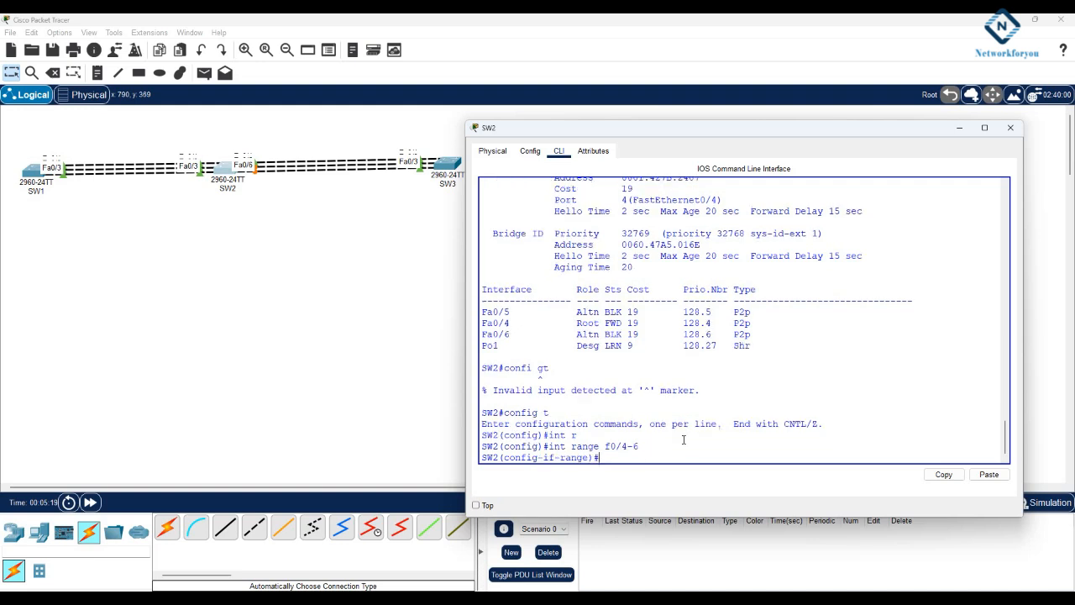
# - Set SW2's selected f0/4-6 interfaces to switchport mode trunk
pyautogui.write('sw')
pyautogui.press('Tab')
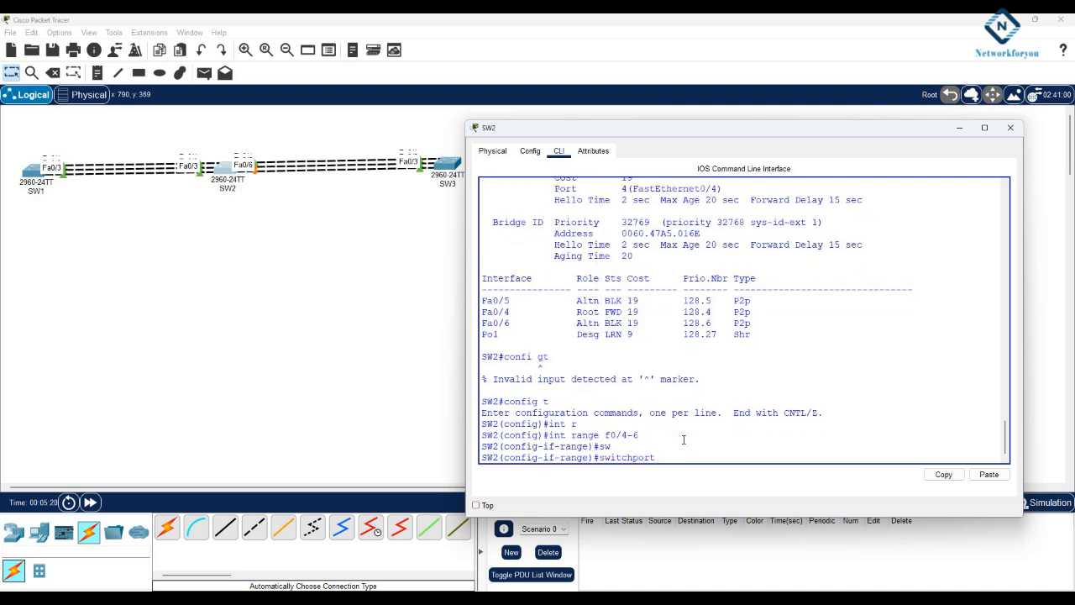
pyautogui.write('mo')
pyautogui.press('Tab')
pyautogui.write('tr')
pyautogui.press('Tab')
pyautogui.press('Return')
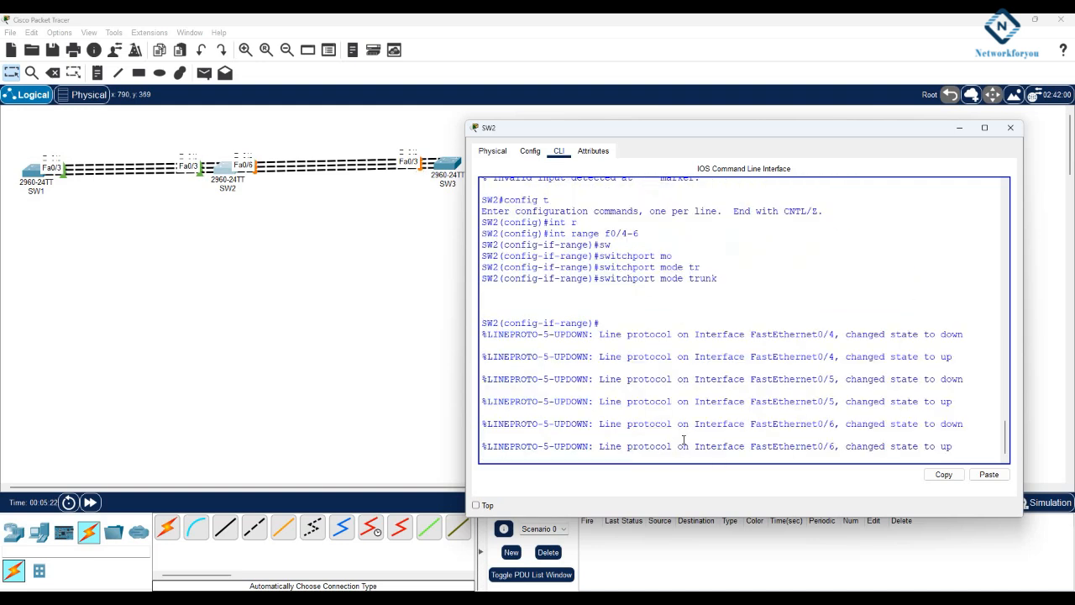
pyautogui.press('Return')
pyautogui.press('Return')
pyautogui.press('Return')
# - Assign SW2's f0/4-6 interfaces to channel-group 2 in active mode
pyautogui.write('ch')
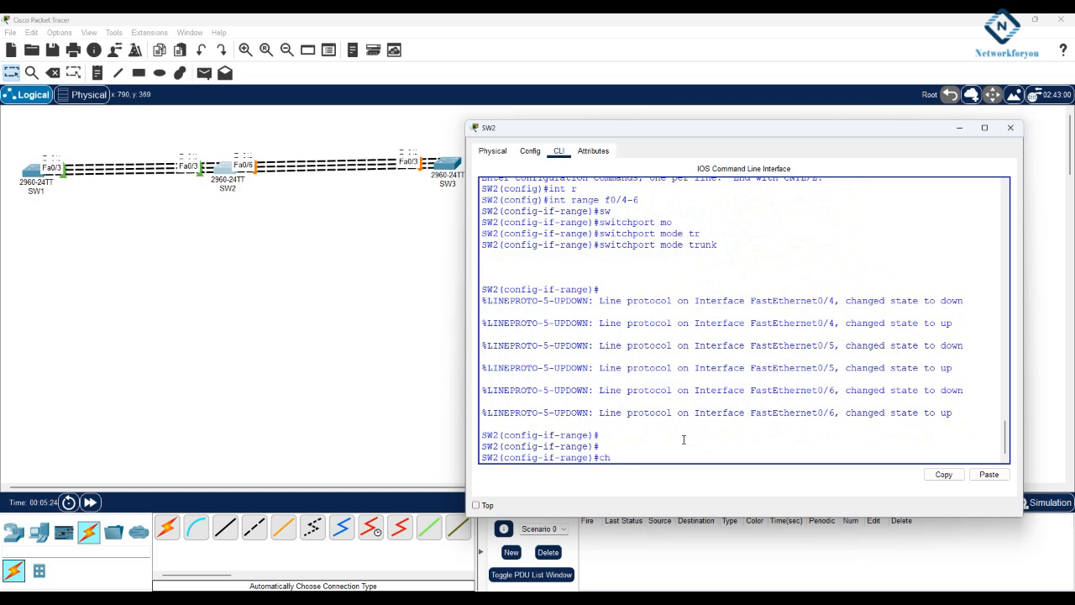
pyautogui.write('annel-gr')
pyautogui.press('Tab')
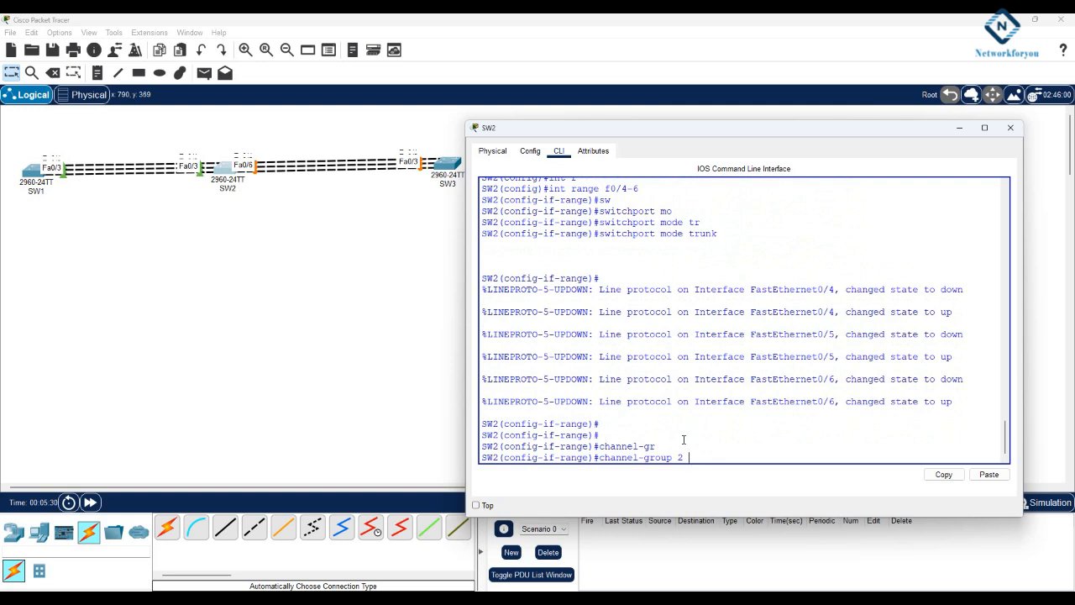
pyautogui.write('2 mo')
pyautogui.press('Tab')
pyautogui.write('ac')
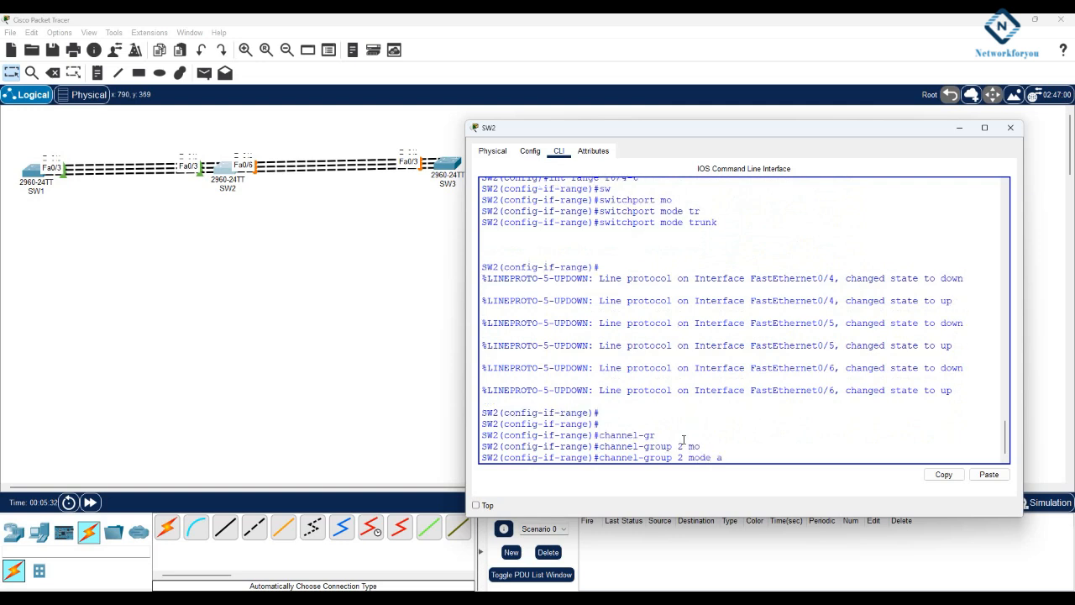
pyautogui.press('Tab')
pyautogui.press('Return')
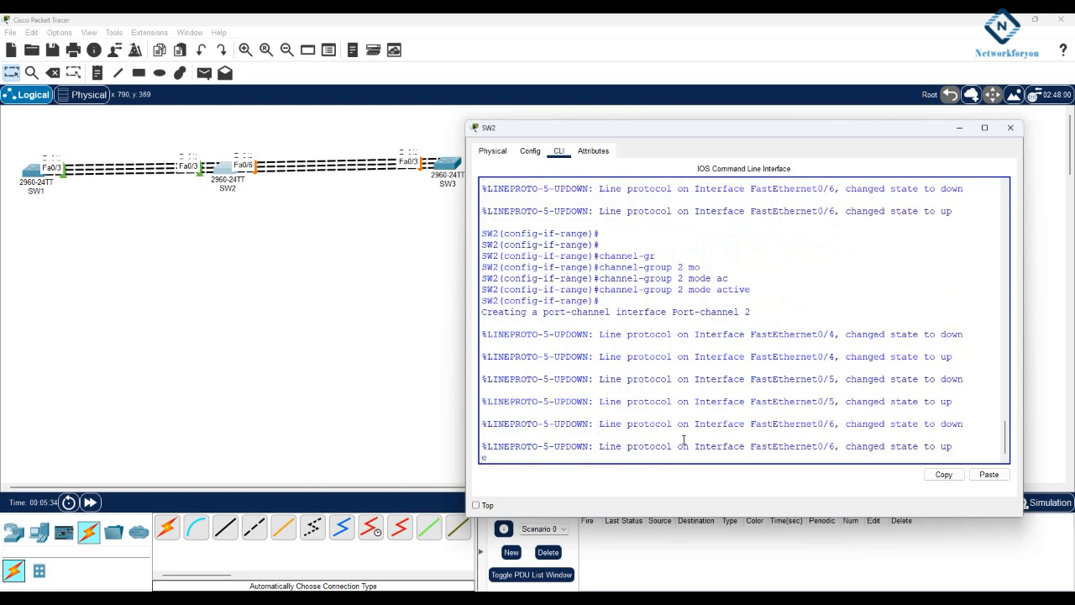
# - Exit interface-range and global configuration modes on SW2, back to privileged EXEC mode
pyautogui.write('ei')
pyautogui.press('Return')
pyautogui.press('Return')
pyautogui.press('Return')
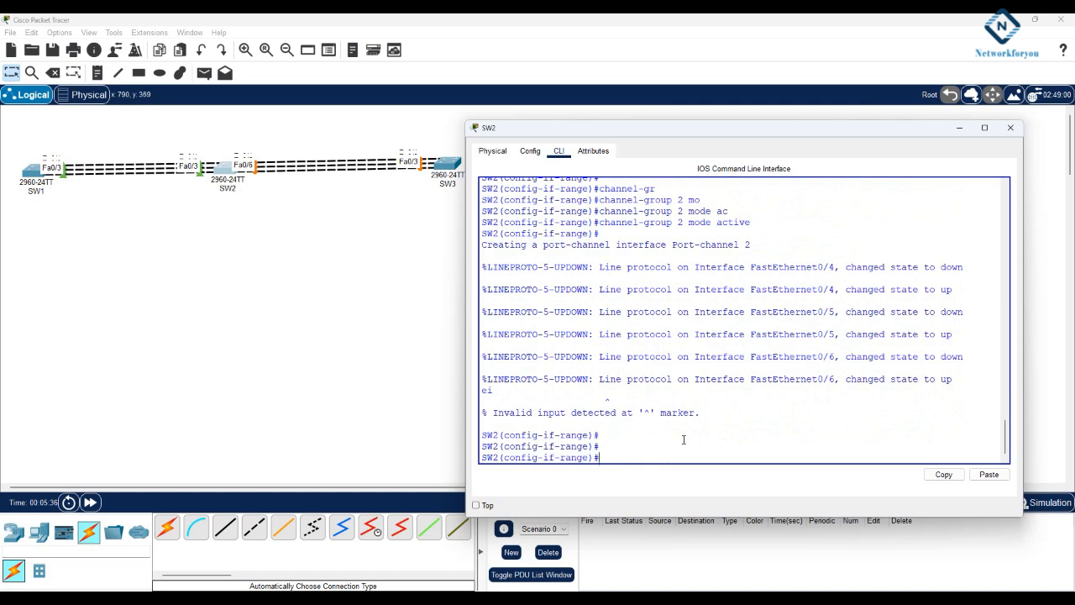
pyautogui.write('exit')
pyautogui.press('Return')
pyautogui.press('Return')
pyautogui.press('Return')
pyautogui.write('exit')
pyautogui.press('Return')
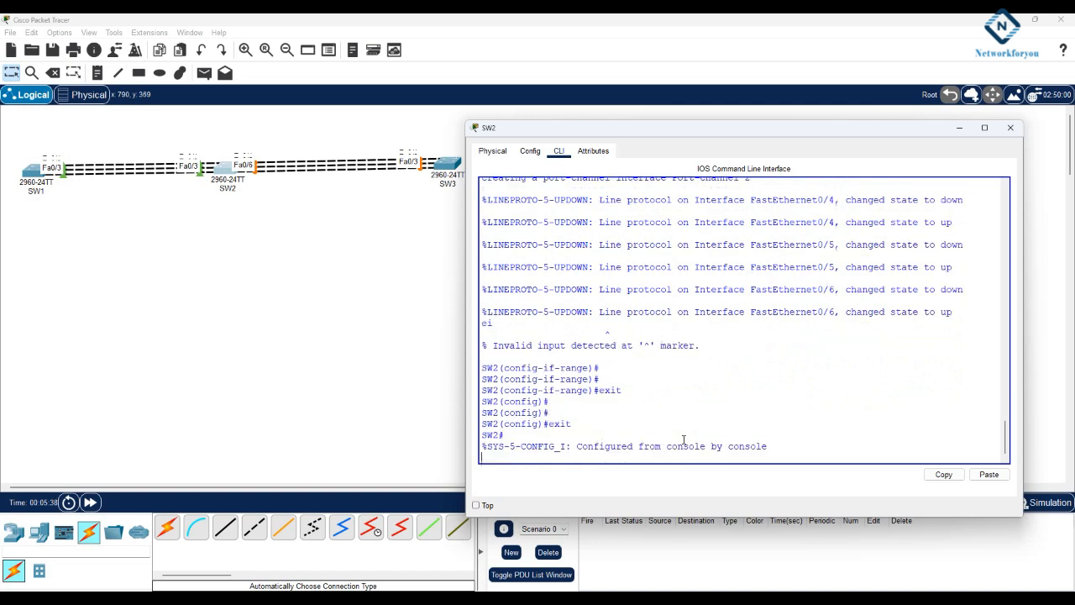
# - Show the EtherChannel summary on SW2 with both channel groups configured
pyautogui.press('Return')
pyautogui.press('Return')
pyautogui.write('sh eth')
pyautogui.press('Tab')
pyautogui.write('su')
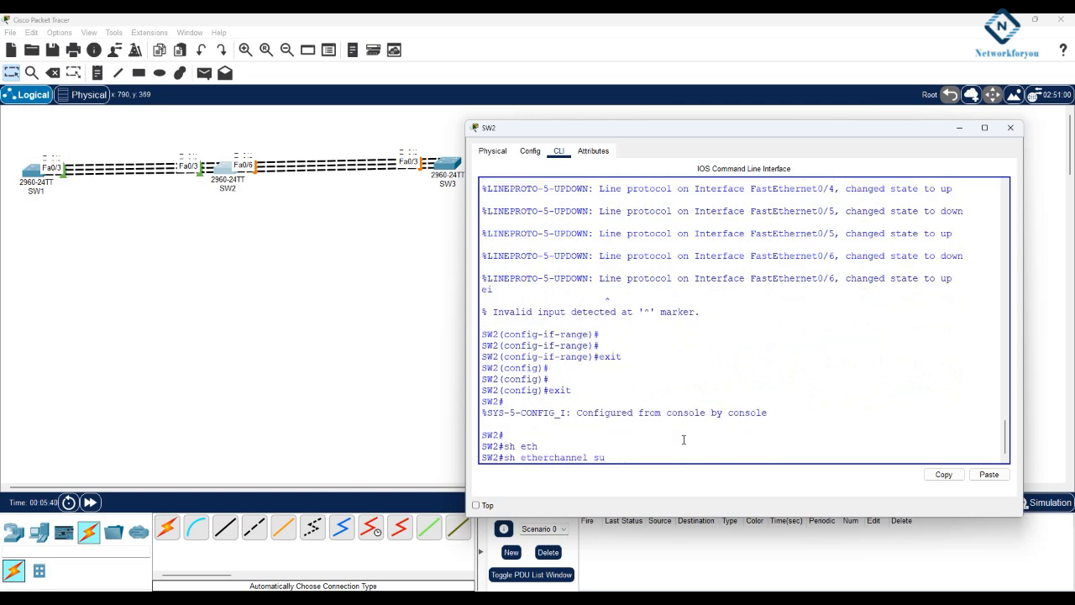
pyautogui.press('Tab')
pyautogui.press('Return')
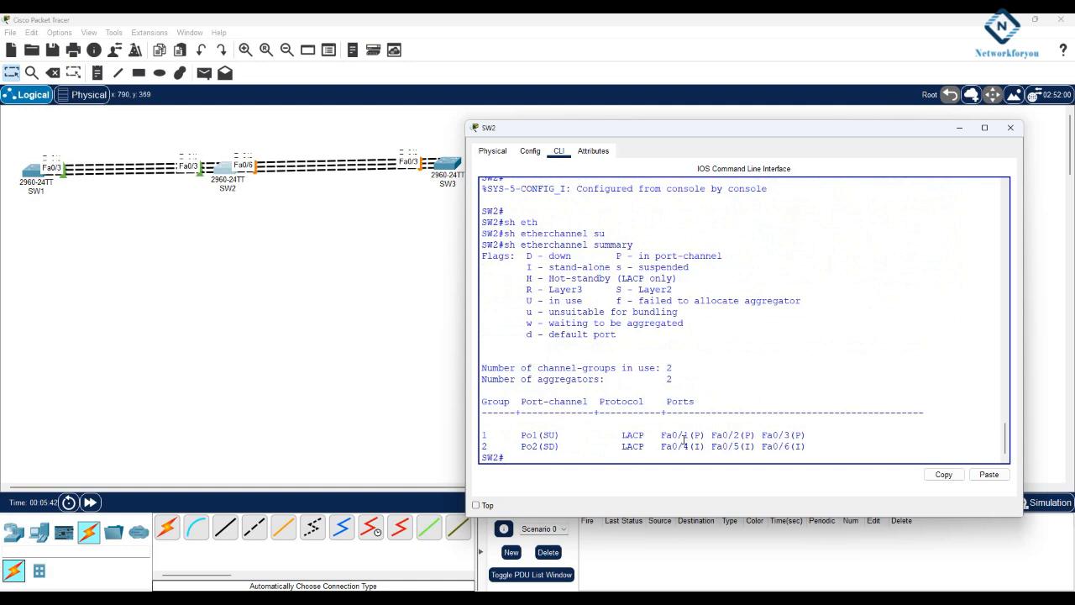
# - Check the port-channel 1 entry in SW2's summary against the Layer2 and in-use flags in the legend
pyautogui.moveTo(518, 437); pyautogui.dragTo(543, 446)
pyautogui.click(540, 434)
pyautogui.moveTo(615, 289); pyautogui.dragTo(677, 289)
pyautogui.moveTo(587, 301); pyautogui.dragTo(531, 301)
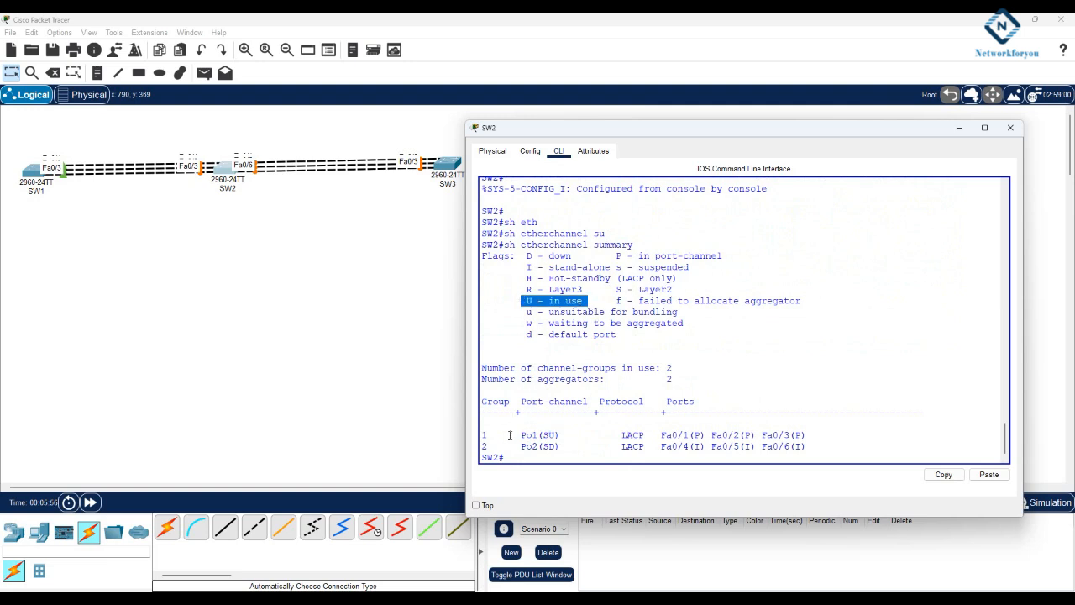
pyautogui.moveTo(509, 435); pyautogui.dragTo(809, 436)
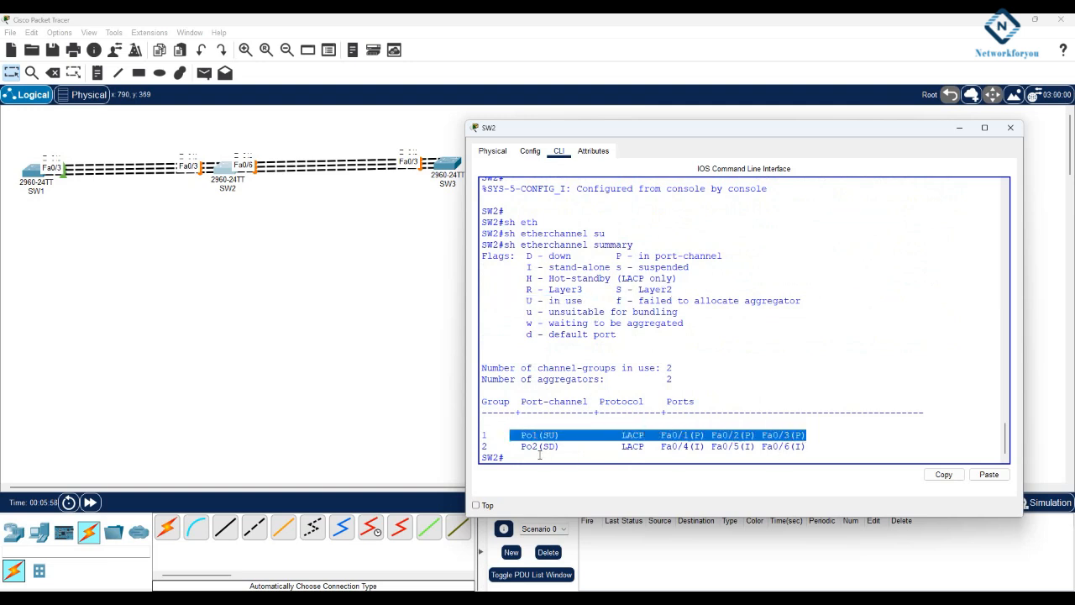
# - Examine port-channel 2's status, protocol and member ports, comparing their flags with the Layer2, down and stand-alone legend entries
pyautogui.moveTo(518, 446); pyautogui.dragTo(646, 448)
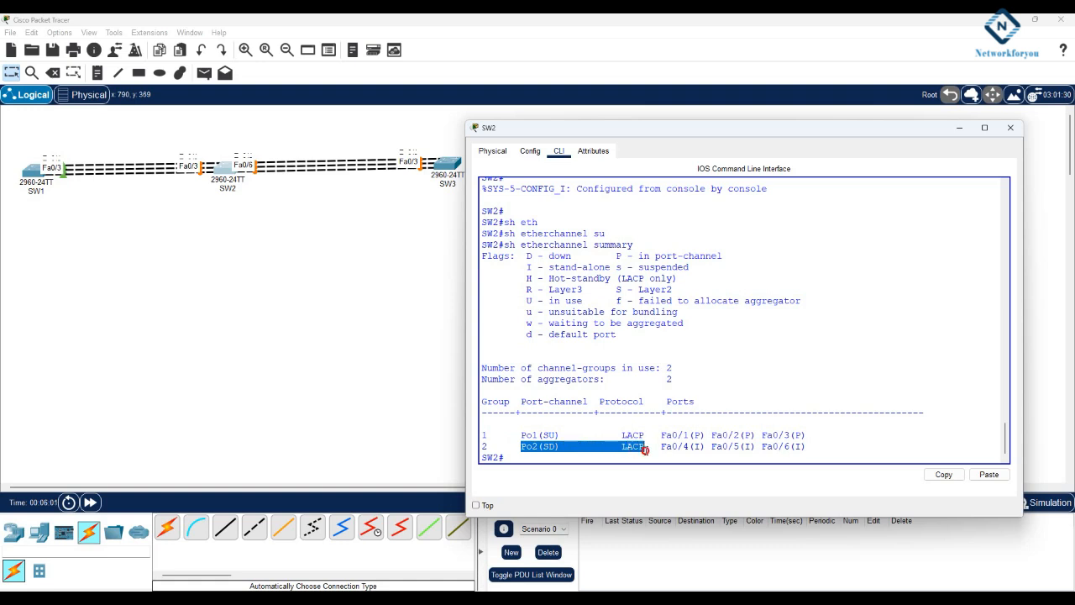
pyautogui.click(549, 451)
pyautogui.moveTo(549, 448); pyautogui.dragTo(544, 447)
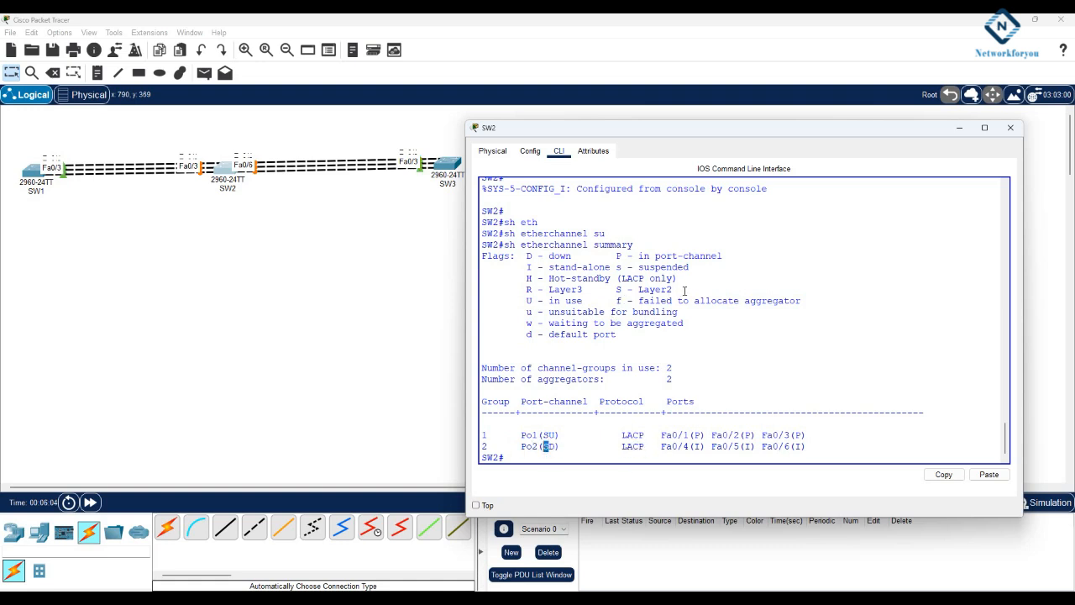
pyautogui.moveTo(674, 290); pyautogui.dragTo(617, 290)
pyautogui.click(547, 446)
pyautogui.moveTo(522, 256); pyautogui.dragTo(574, 255)
pyautogui.moveTo(645, 447); pyautogui.dragTo(622, 447)
pyautogui.moveTo(703, 447); pyautogui.dragTo(797, 446)
pyautogui.moveTo(526, 267); pyautogui.dragTo(611, 267)
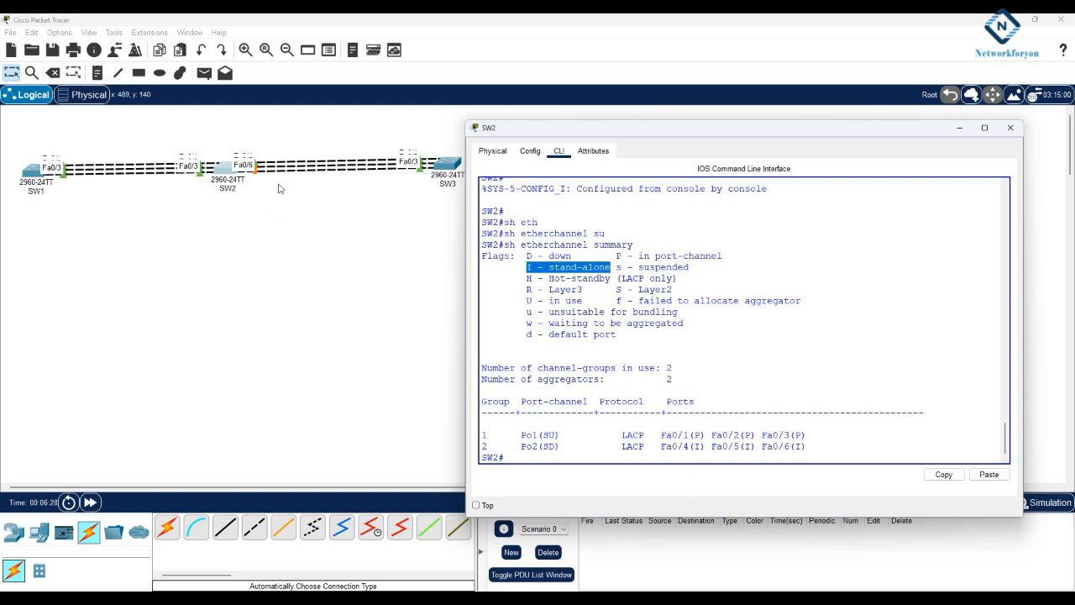
# - Open SW3's command line, enlarge and reposition its window, and enter privileged EXEC mode
pyautogui.click(445, 162)
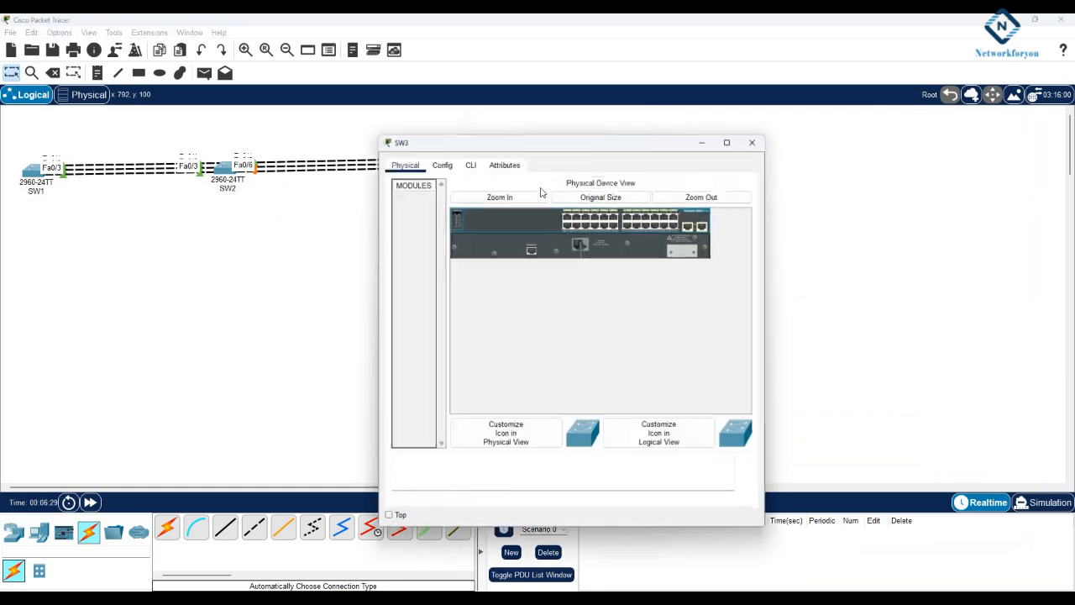
pyautogui.click(471, 163)
pyautogui.moveTo(780, 259); pyautogui.dragTo(953, 256)
pyautogui.moveTo(637, 139); pyautogui.dragTo(789, 133)
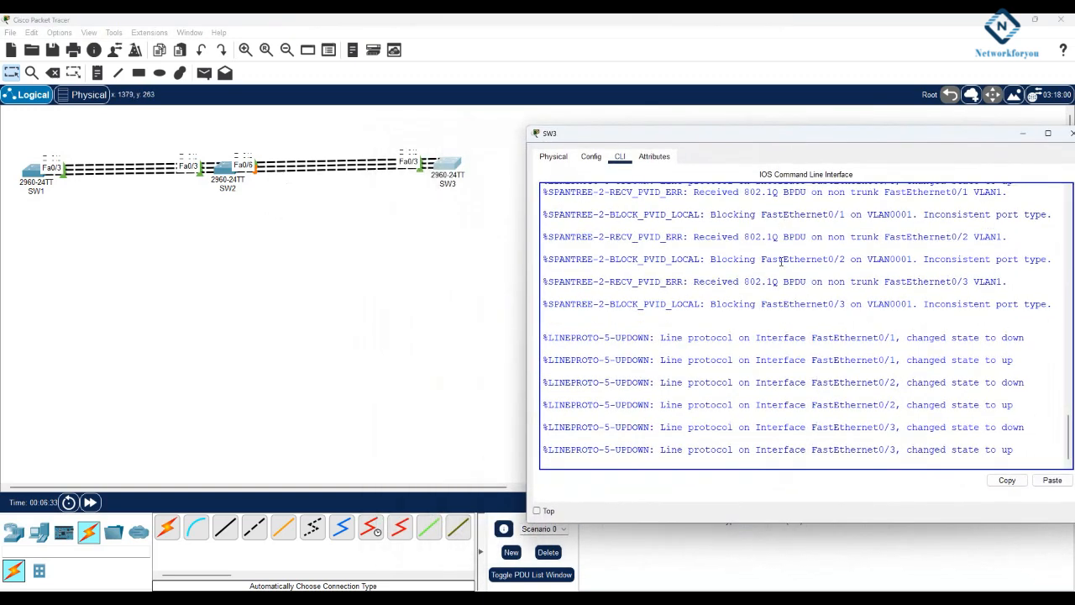
pyautogui.press('Return')
pyautogui.press('Return')
pyautogui.write('en')
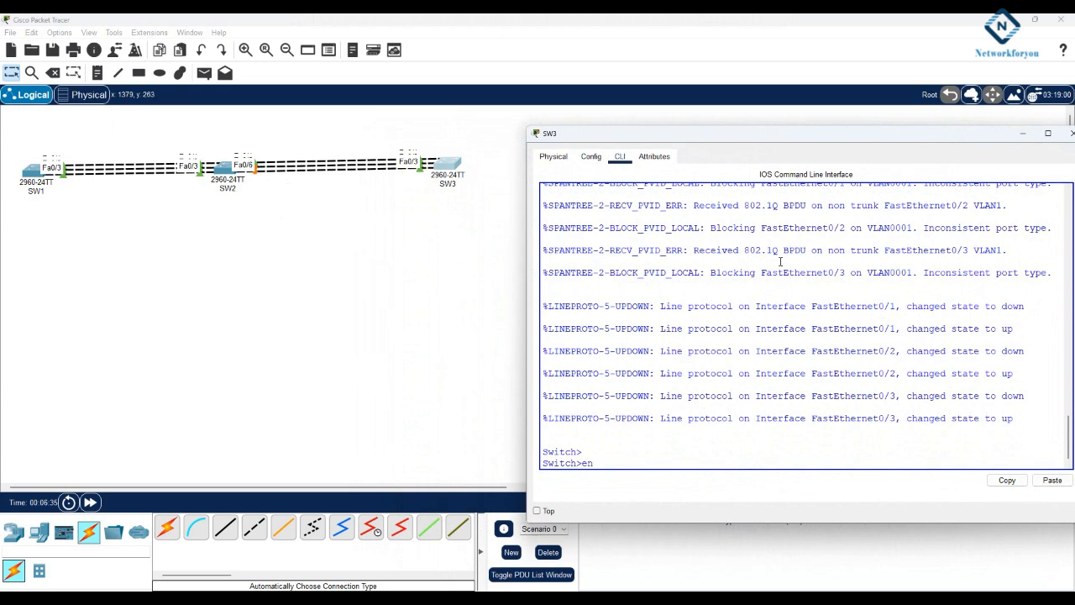
pyautogui.press('Return')
# - Enter global configuration mode and set the switch's hostname to SW3
pyautogui.write('config t')
pyautogui.press('Return')
pyautogui.write('host')
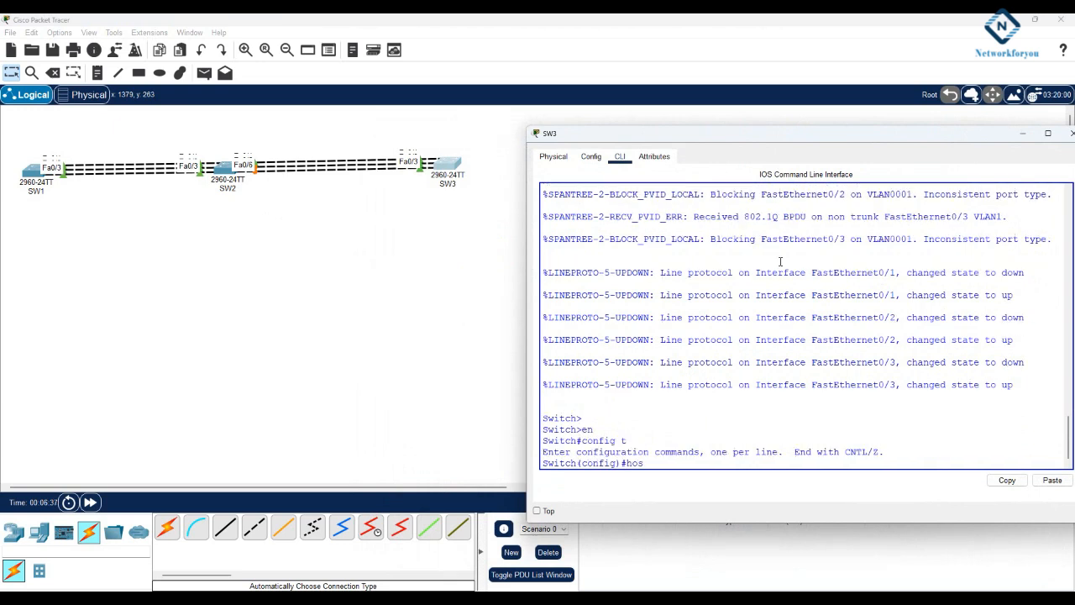
pyautogui.press('Tab')
pyautogui.write('SW3')
pyautogui.press('Return')
pyautogui.press('Return')
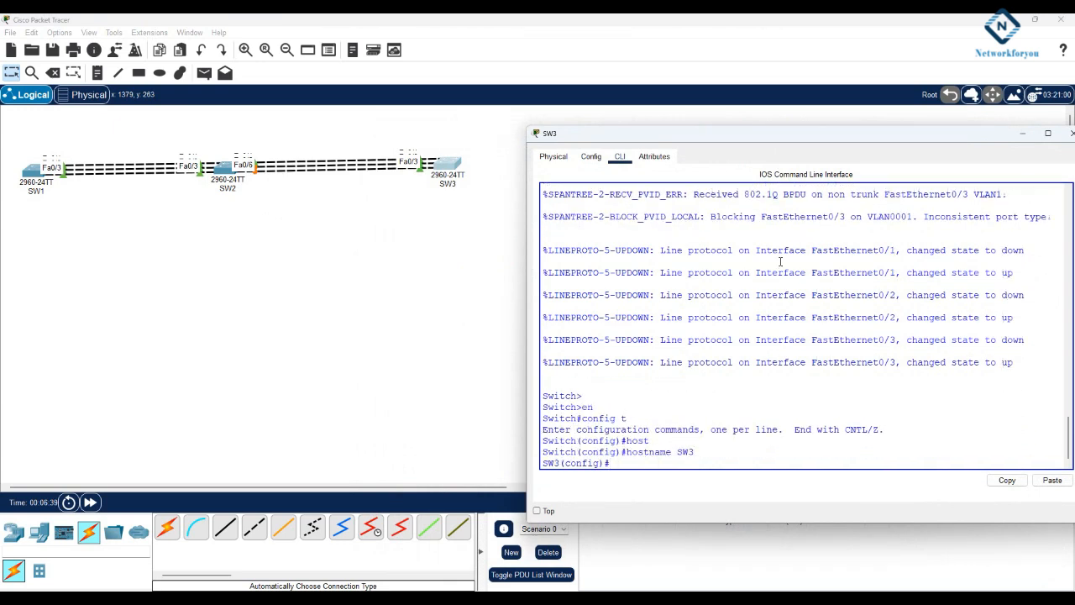
# - Set the interface range f0/1-3 on SW3 to switchport mode trunk
pyautogui.write('int r')
pyautogui.press('Tab')
pyautogui.write('f')
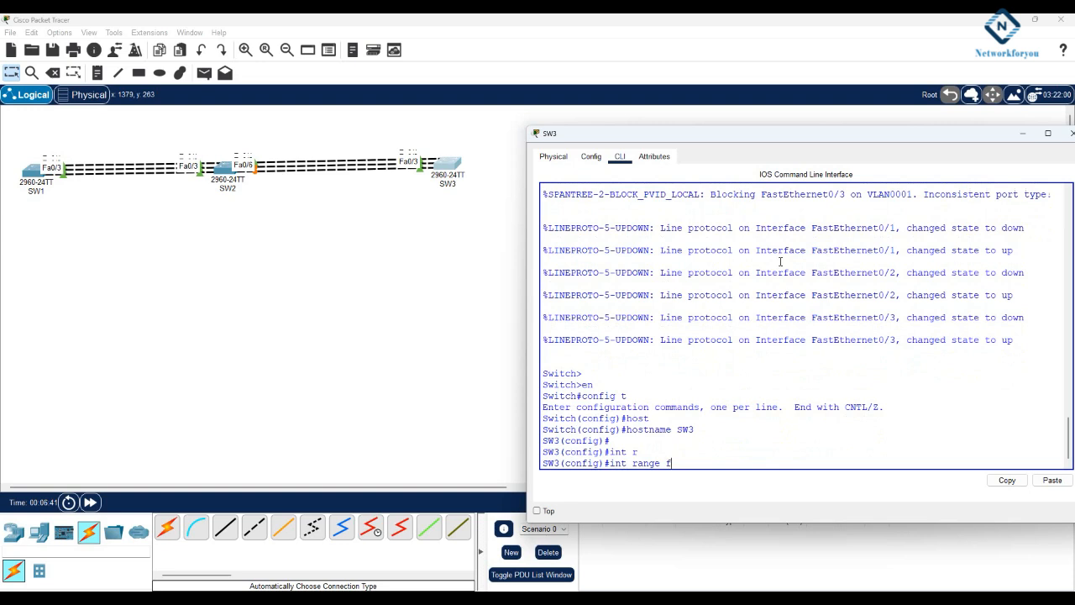
pyautogui.write('0/1-3')
pyautogui.press('Return')
pyautogui.write('sw')
pyautogui.press('Tab')
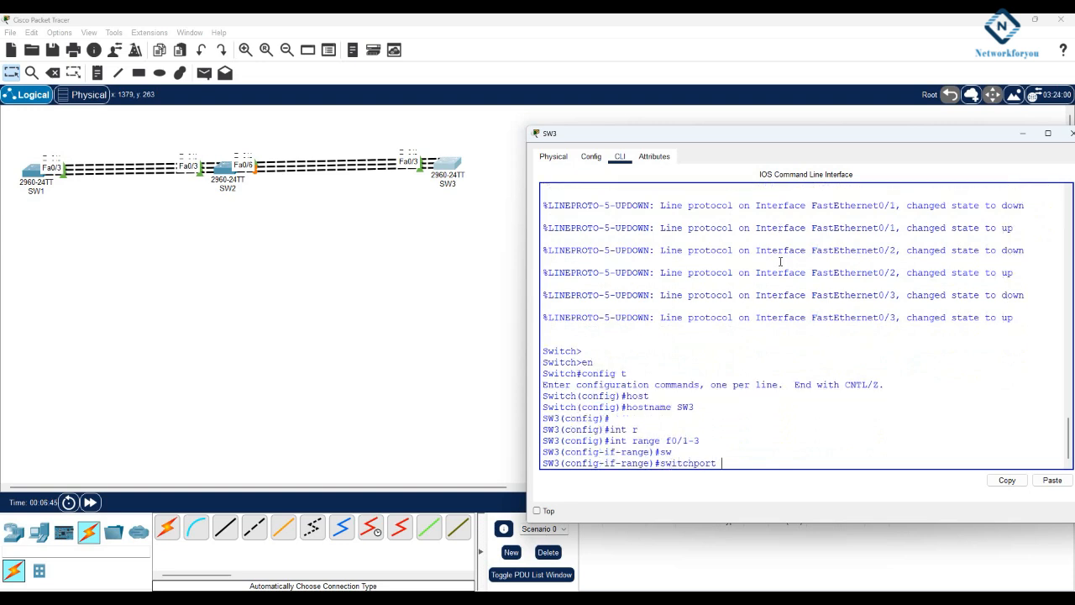
pyautogui.write('mo')
pyautogui.press('Tab')
pyautogui.write('tr')
pyautogui.press('Tab')
pyautogui.press('Return')
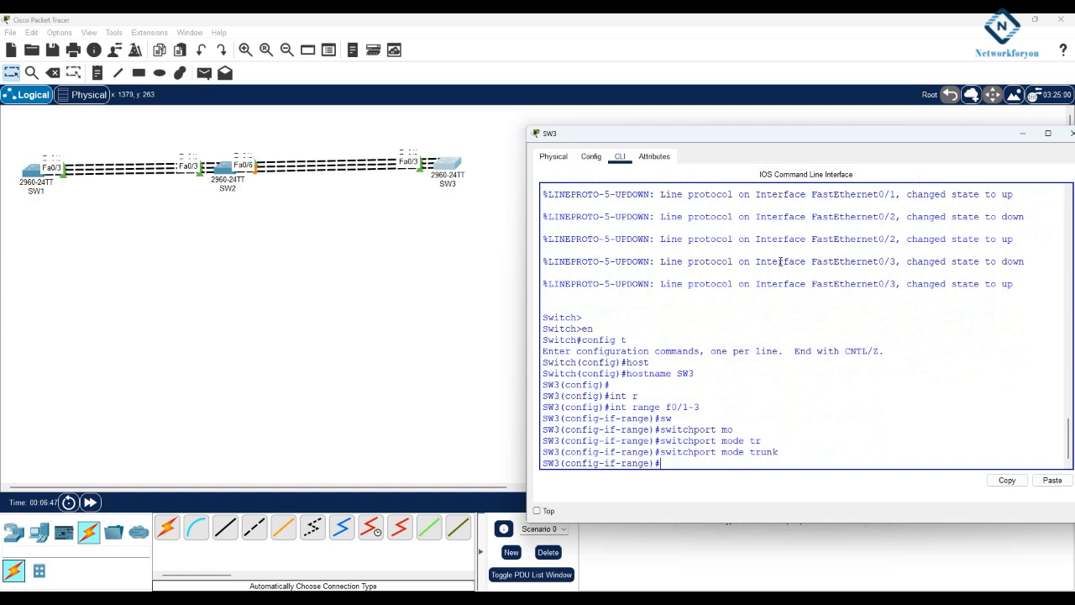
# - Review the interface range and trunk mode commands entered on SW3
pyautogui.moveTo(782, 454); pyautogui.dragTo(661, 454)
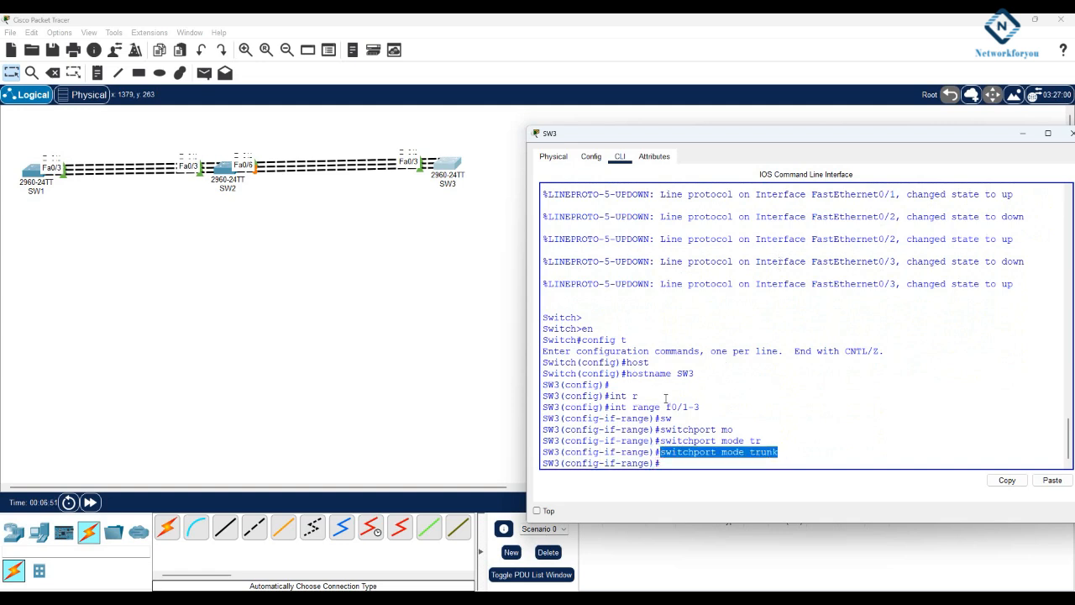
pyautogui.moveTo(665, 407); pyautogui.dragTo(700, 407)
pyautogui.moveTo(660, 452); pyautogui.dragTo(782, 452)
pyautogui.click(782, 418)
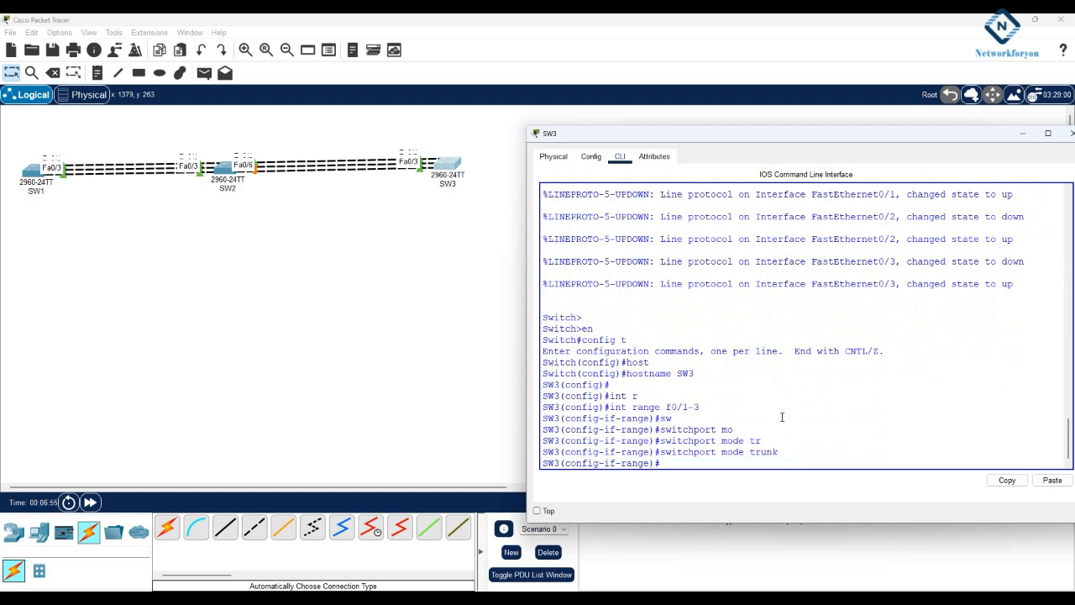
# - Assign SW3's selected interface range to EtherChannel group 2 with channel-group 2 mode active
pyautogui.write('channel')
pyautogui.press('Tab')
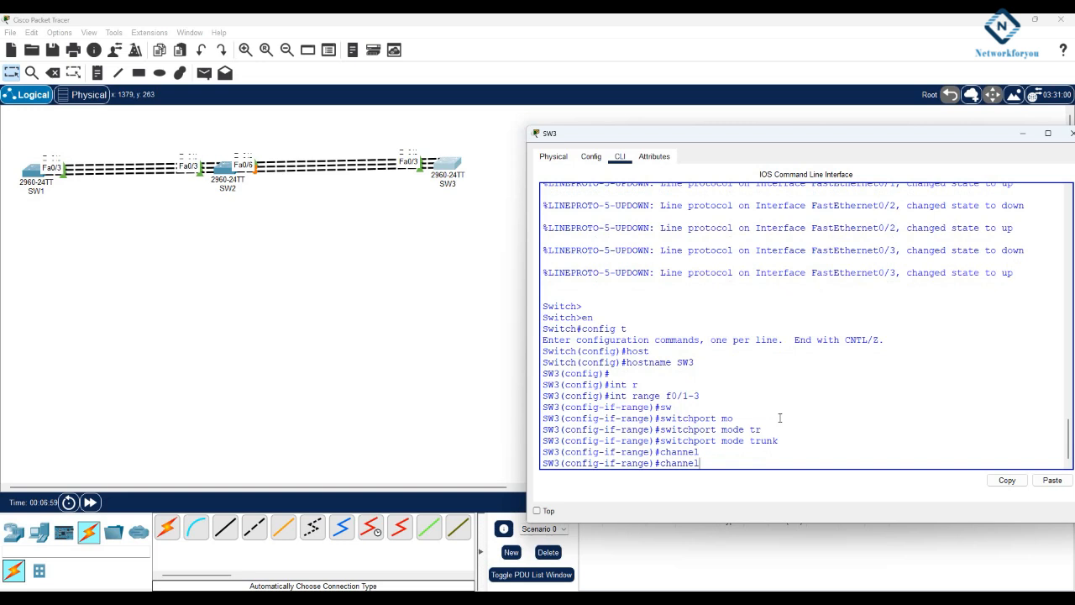
pyautogui.write('-gr')
pyautogui.press('Tab')
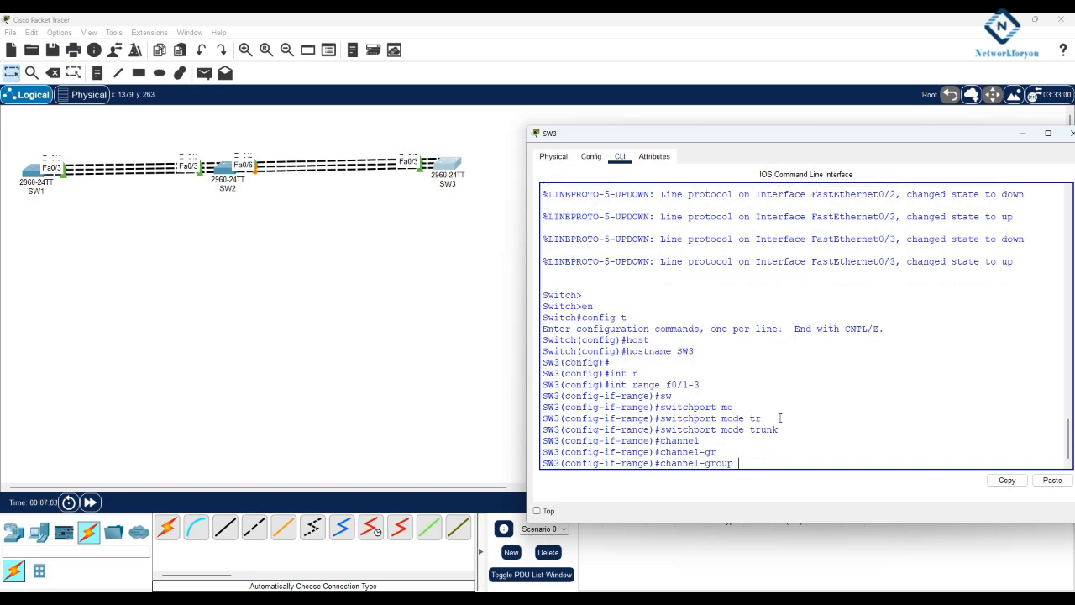
pyautogui.write('2 mo')
pyautogui.press('Tab')
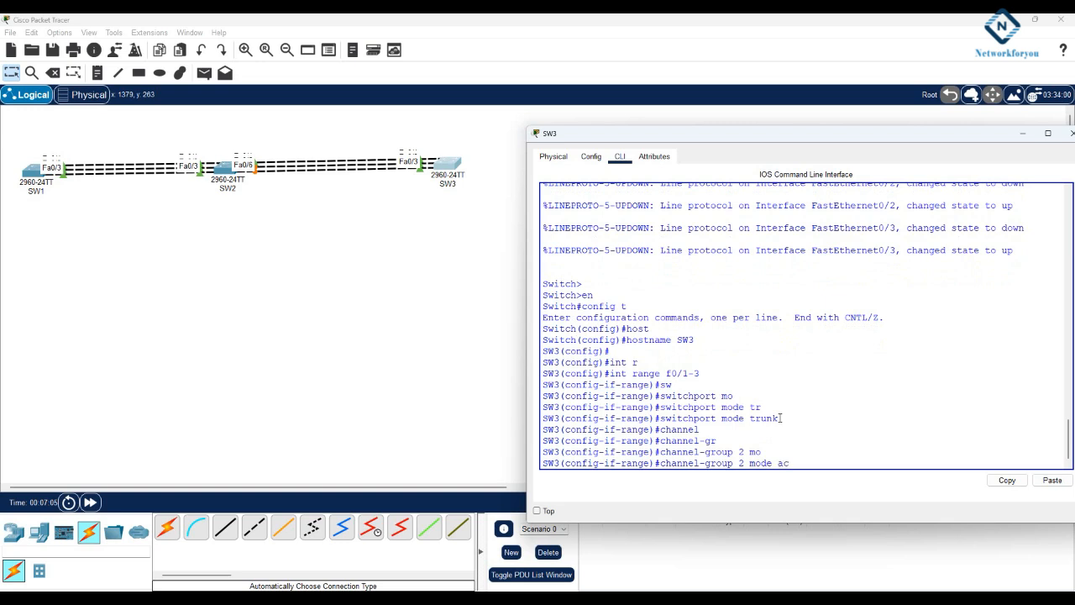
pyautogui.write('ac')
pyautogui.press('Tab')
pyautogui.press('Return')
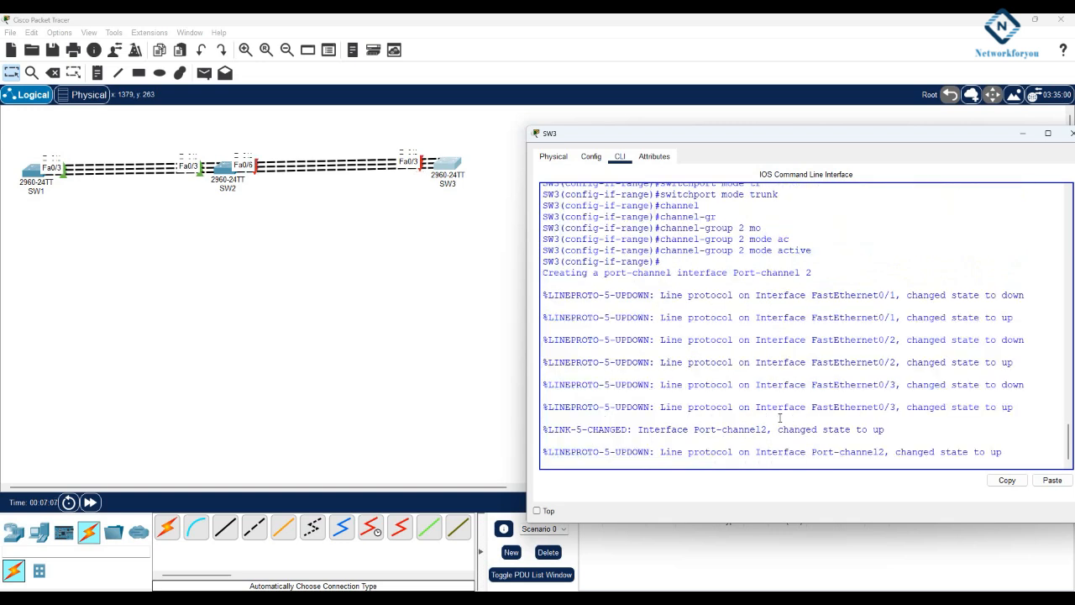
# - Leave interface range and global configuration modes on SW3 to return to privileged EXEC mode
pyautogui.write('exit')
pyautogui.press('Return')
pyautogui.press('Return')
pyautogui.write('exit')
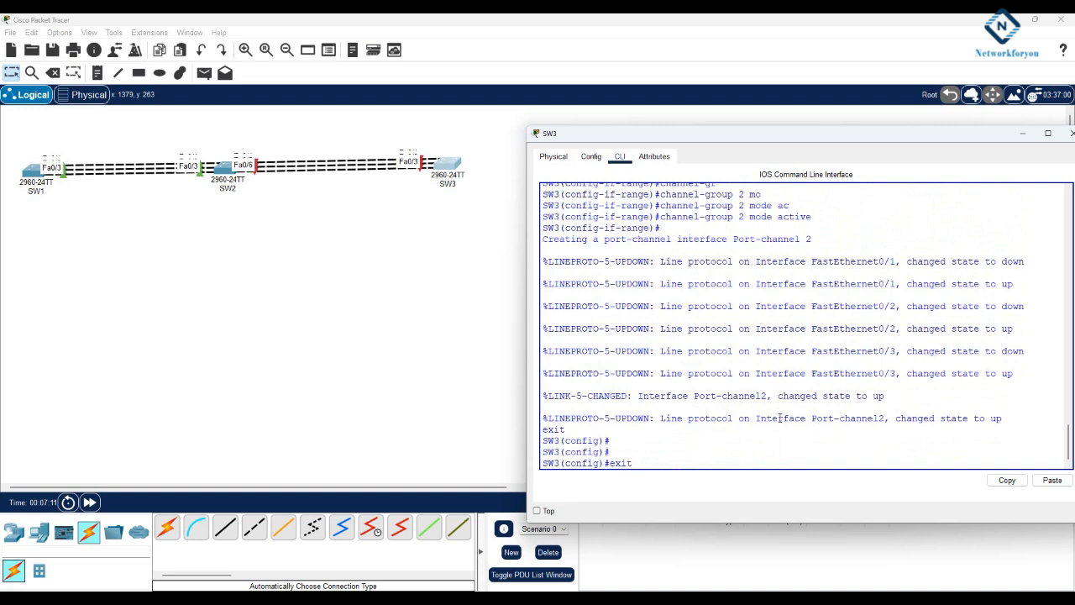
pyautogui.press('Return')
pyautogui.press('Return')
# - Display the EtherChannel summary on SW3 with show etherchannel summary
pyautogui.write('sh eth')
pyautogui.press('Tab')
pyautogui.write('su')
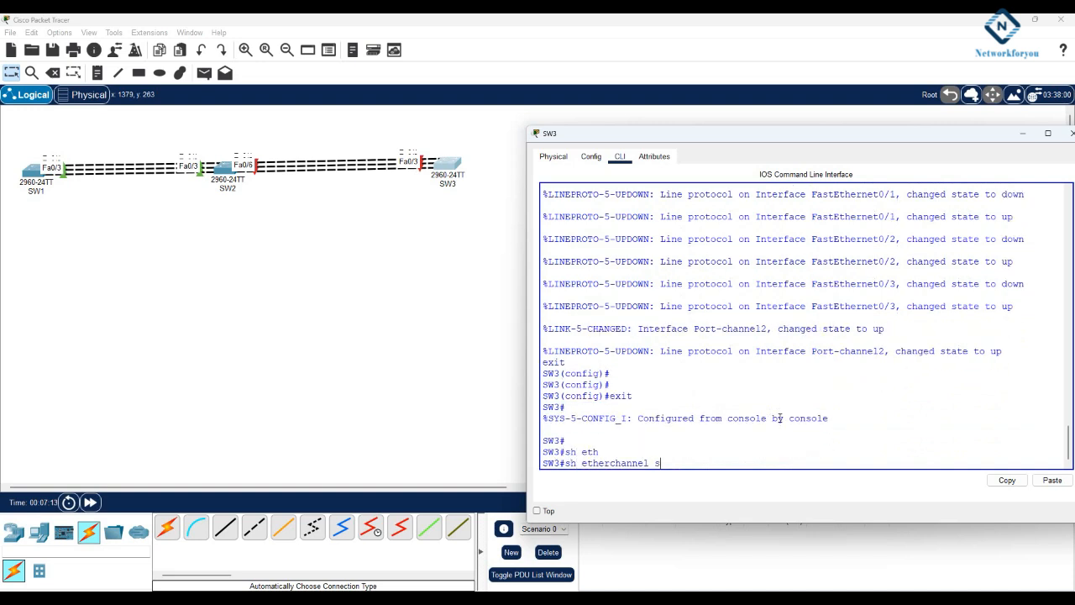
pyautogui.press('Tab')
pyautogui.press('Return')
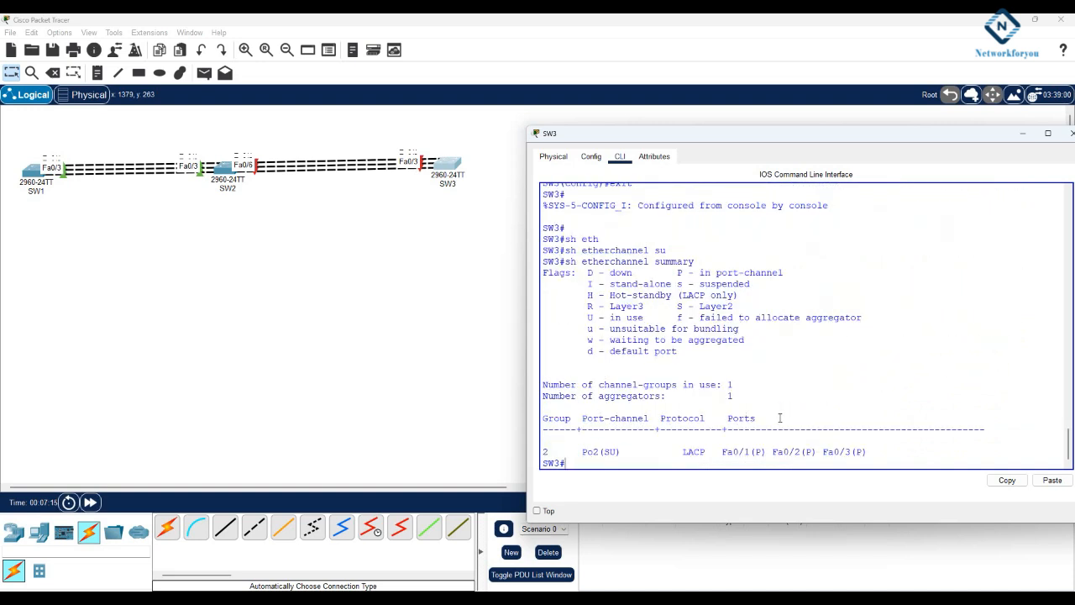
pyautogui.press('Return')
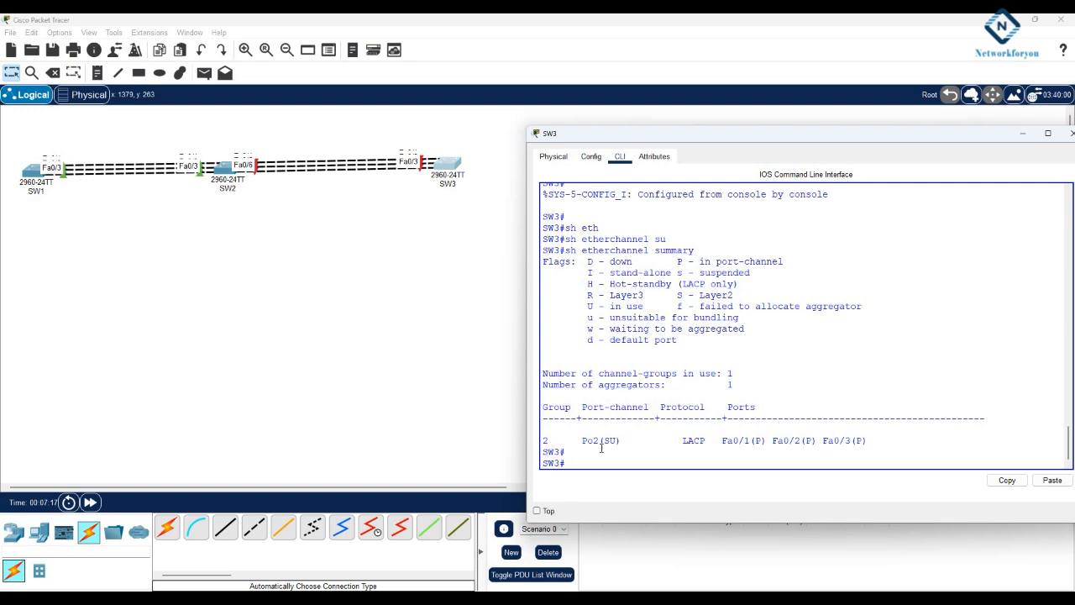
# - Examine the port-channel status, protocol and member port flags in SW3's EtherChannel summary against the flag legend
pyautogui.moveTo(623, 440)
pyautogui.mouseDown()
pyautogui.moveTo(587, 440)
pyautogui.moveTo(603, 443)
pyautogui.mouseUp()
pyautogui.click(607, 440)
pyautogui.moveTo(737, 297)
pyautogui.mouseDown()
pyautogui.moveTo(663, 308)
pyautogui.moveTo(741, 285)
pyautogui.mouseUp()
pyautogui.moveTo(619, 440); pyautogui.dragTo(610, 442)
pyautogui.moveTo(570, 308); pyautogui.dragTo(648, 308)
pyautogui.moveTo(712, 440); pyautogui.dragTo(683, 441)
pyautogui.moveTo(722, 440); pyautogui.dragTo(868, 438)
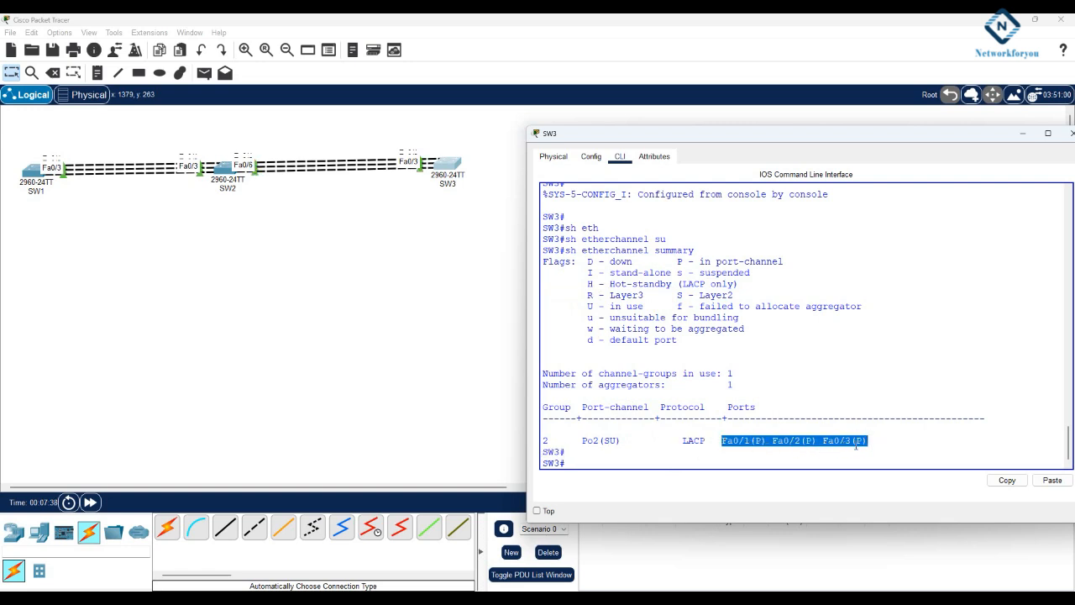
pyautogui.click(756, 440)
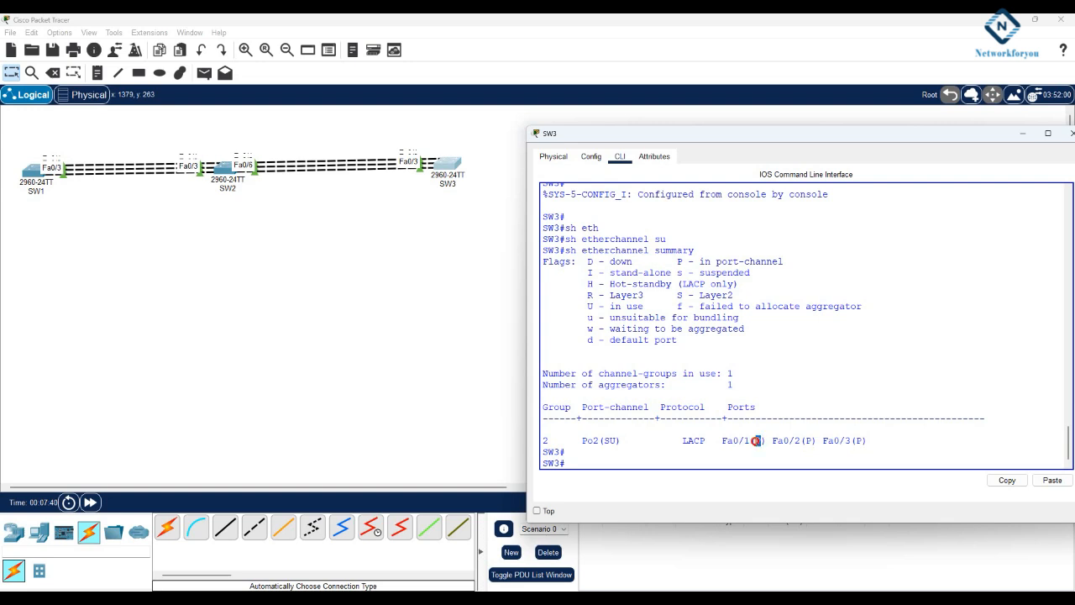
pyautogui.click(812, 442)
pyautogui.doubleClick(811, 442)
pyautogui.moveTo(784, 261); pyautogui.dragTo(672, 261)
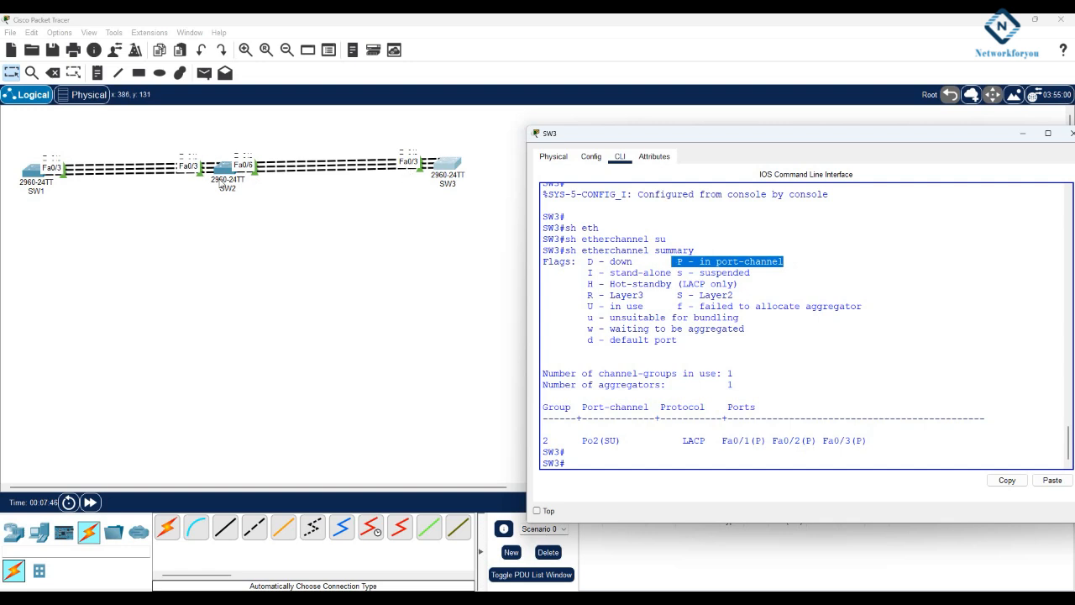
# - Switch to SW2's command line, run show etherchannel summary again and examine the rows for both channel groups
pyautogui.click(237, 178)
pyautogui.click(713, 368)
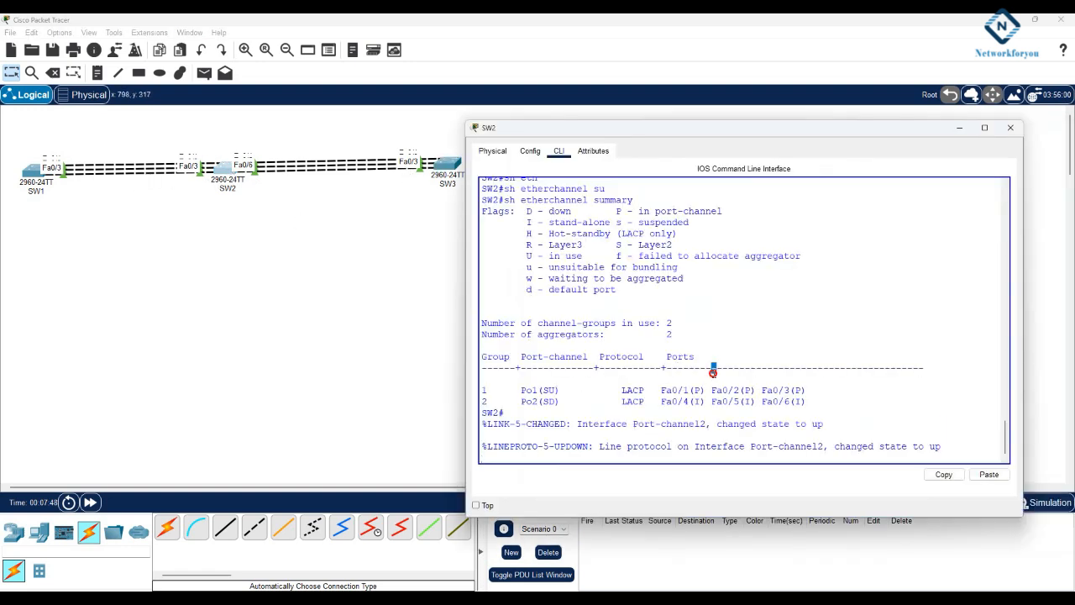
pyautogui.press('Return')
pyautogui.press('Return')
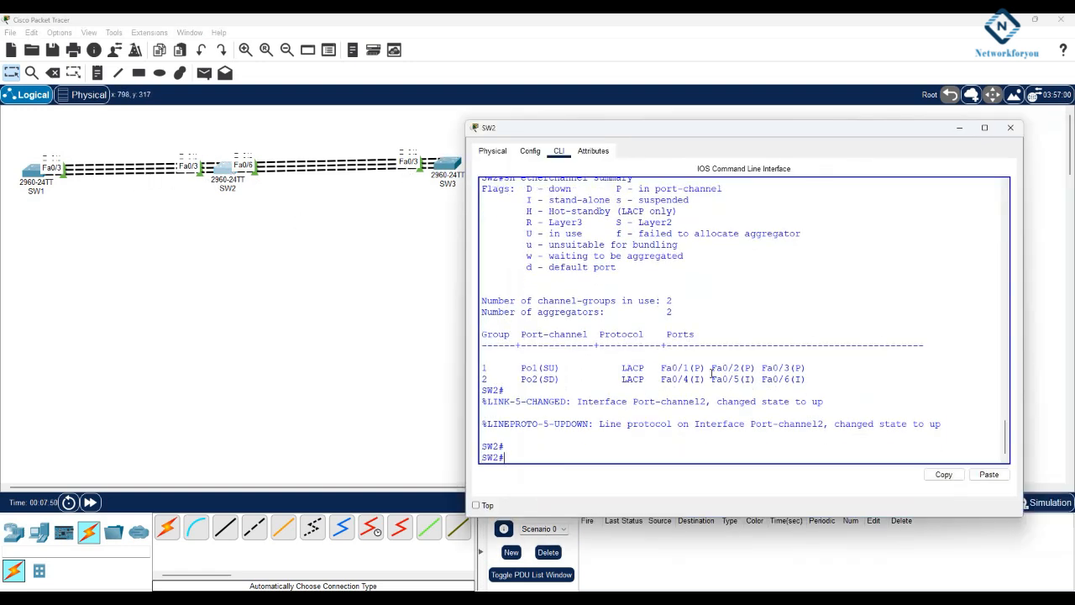
pyautogui.write('sh eth')
pyautogui.press('Tab')
pyautogui.write('su')
pyautogui.press('Tab')
pyautogui.press('Return')
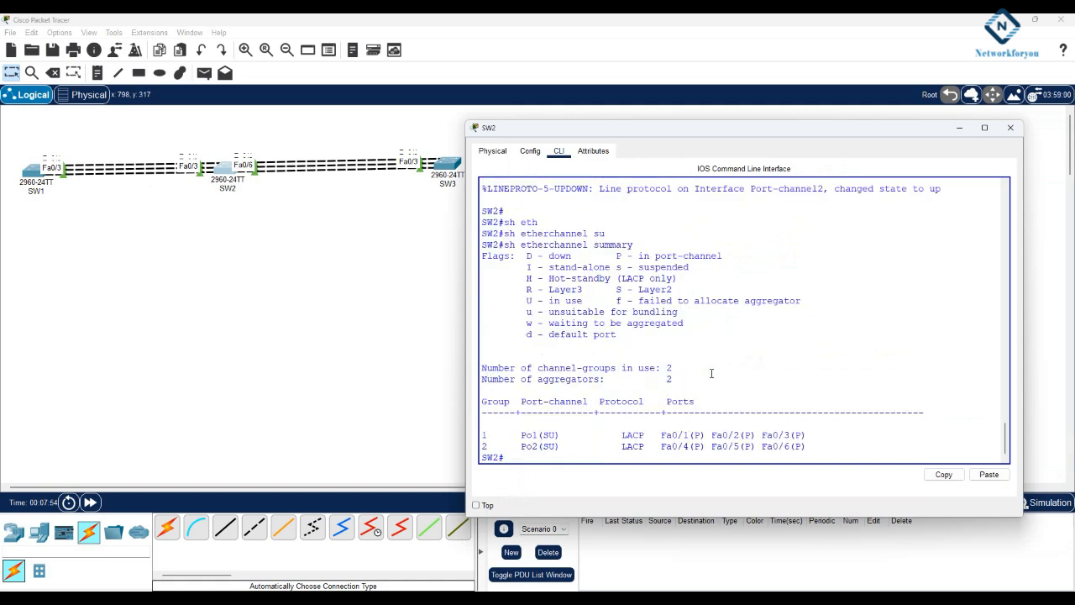
pyautogui.moveTo(809, 449); pyautogui.dragTo(458, 432)
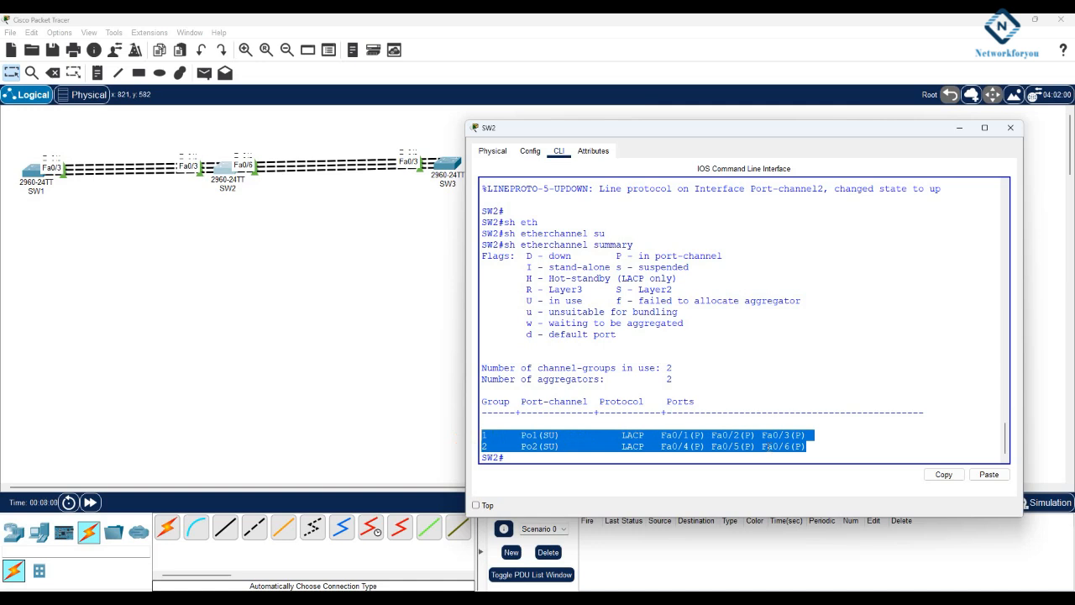
pyautogui.click(805, 414)
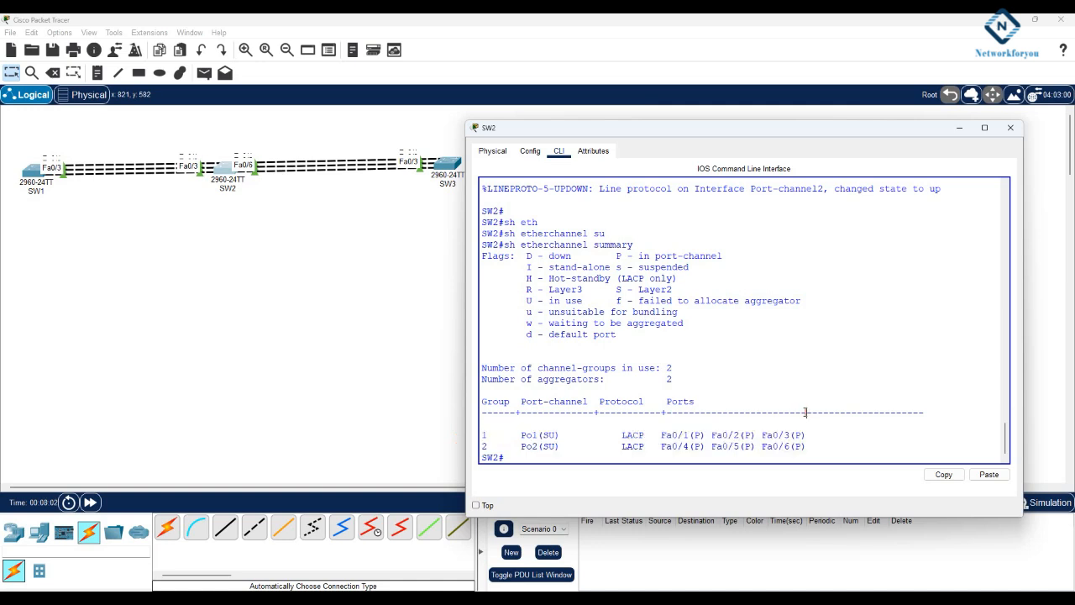
# - Display the spanning-tree information on SW2 with show spanning-tree
pyautogui.write('sh sp')
pyautogui.press('Tab')
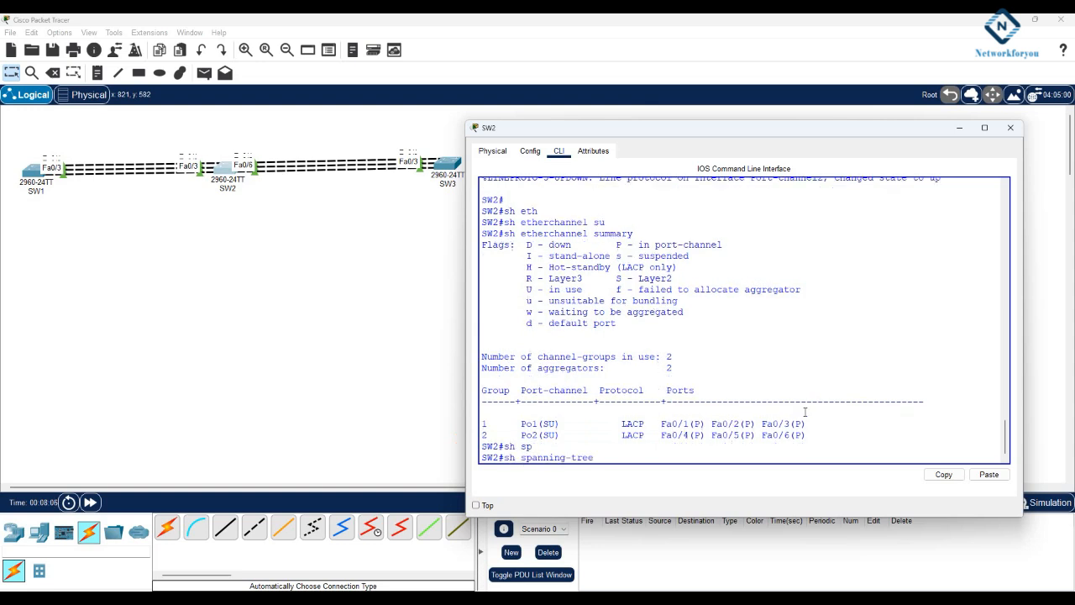
pyautogui.press('Return')
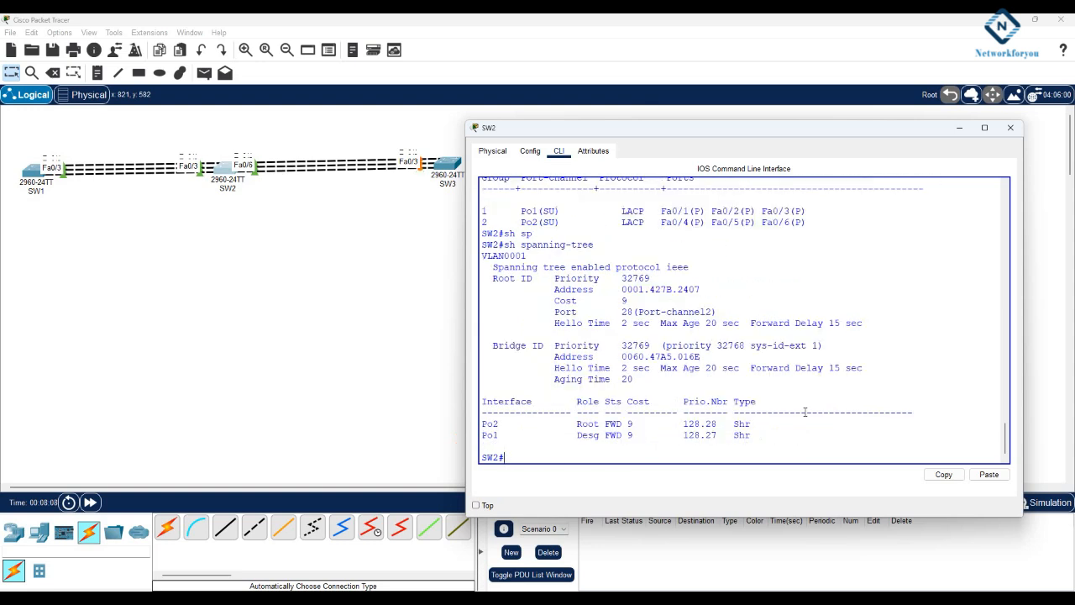